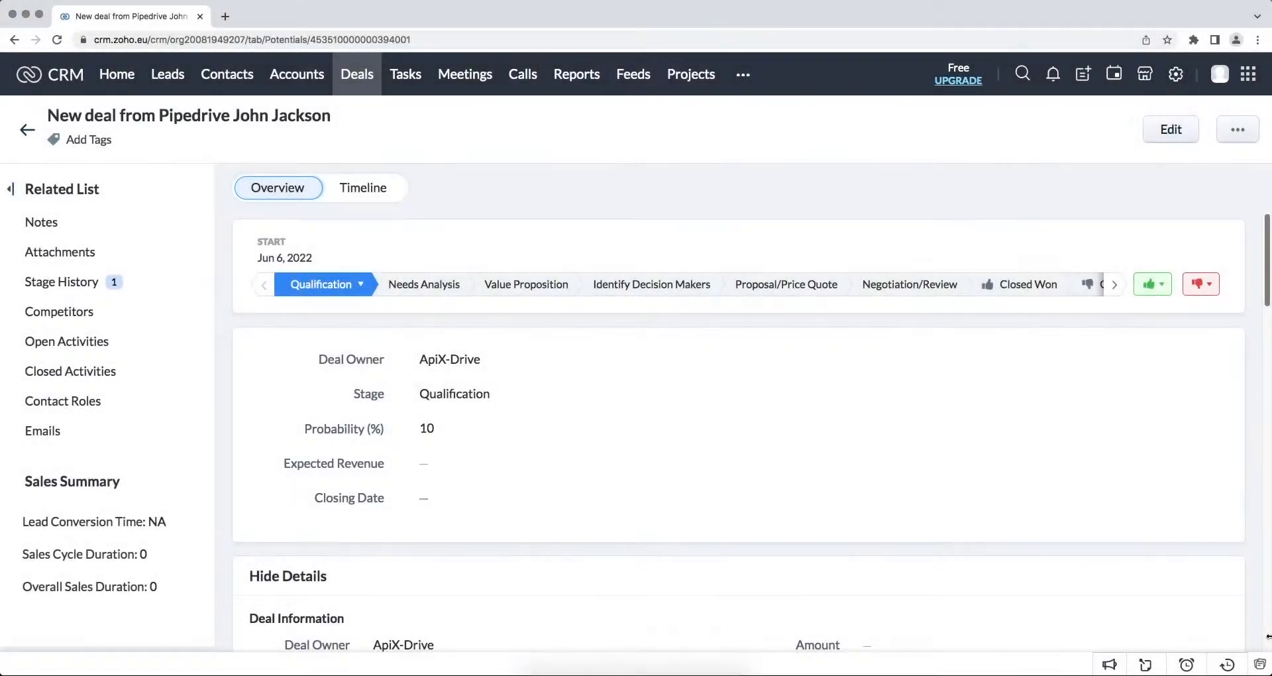
Step: Scroll through the $600 Qualified Pipedrive deal page to review its details
scroll(1267, 636, down, 6)
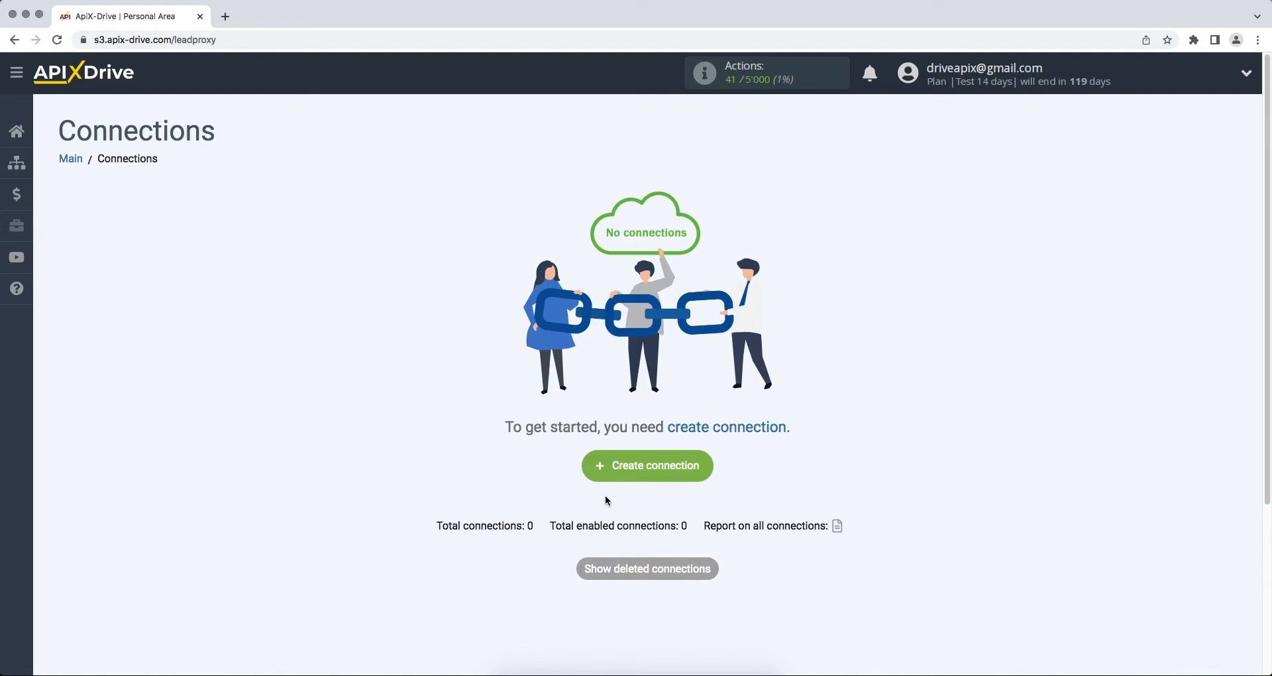
Step: Create a new connection with Pipedrive as the data source system
click(594, 473)
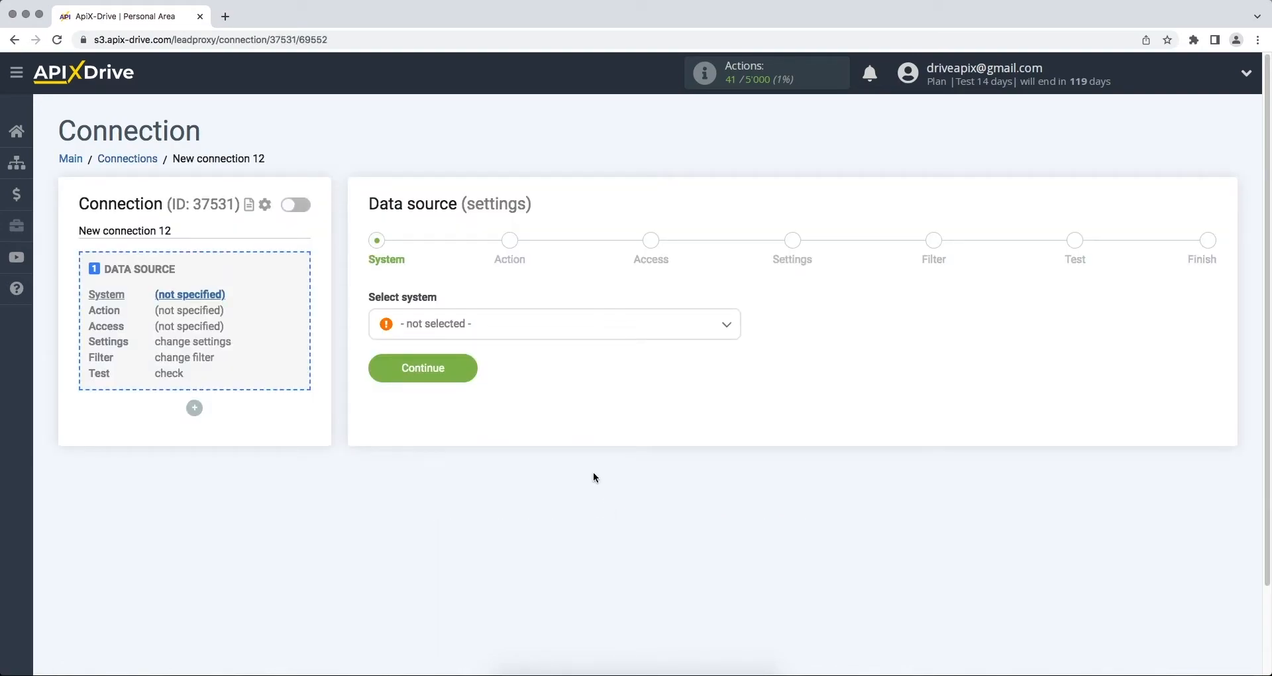
click(683, 331)
drag(738, 348, 715, 475)
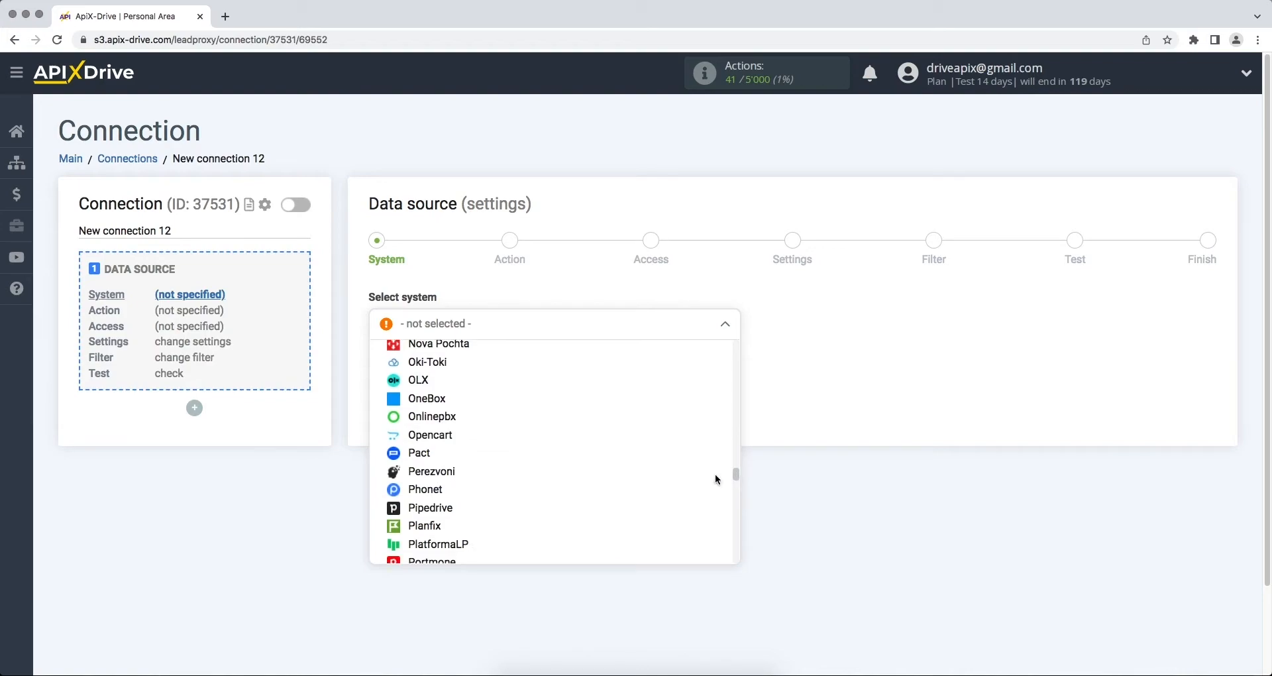
click(483, 510)
click(381, 377)
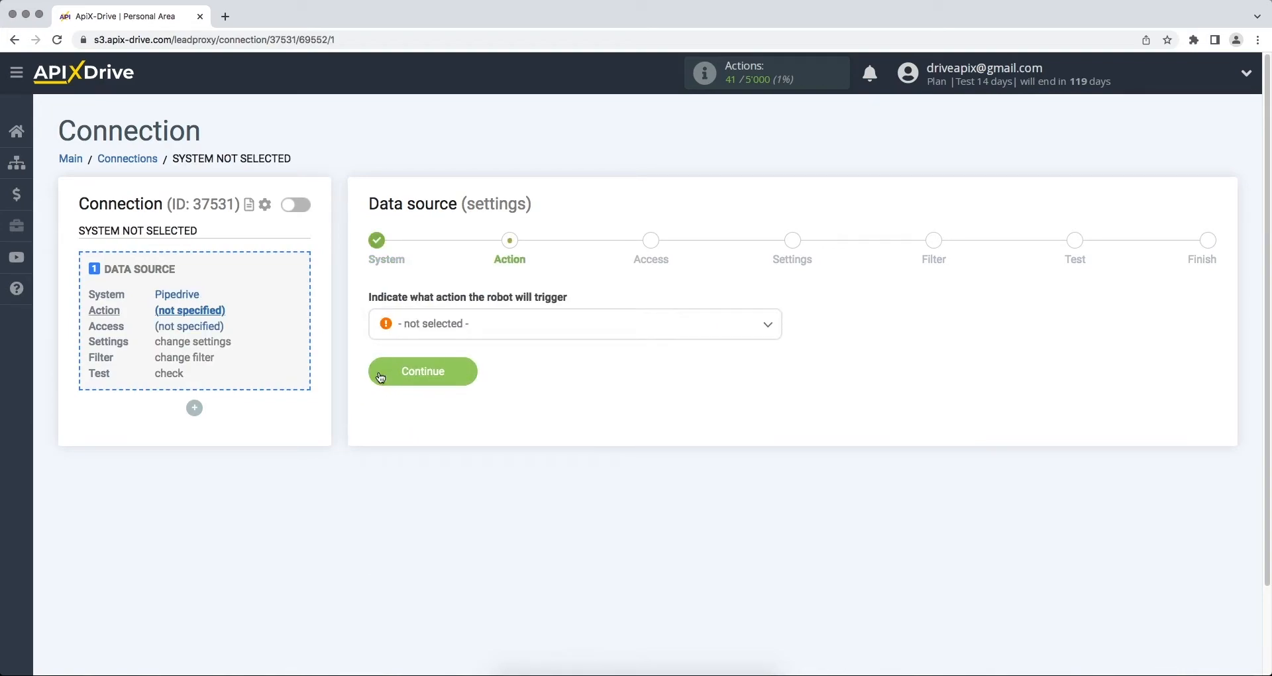
Step: Choose Get Deals (new) as the Pipedrive action and begin connecting a Pipedrive account
click(415, 325)
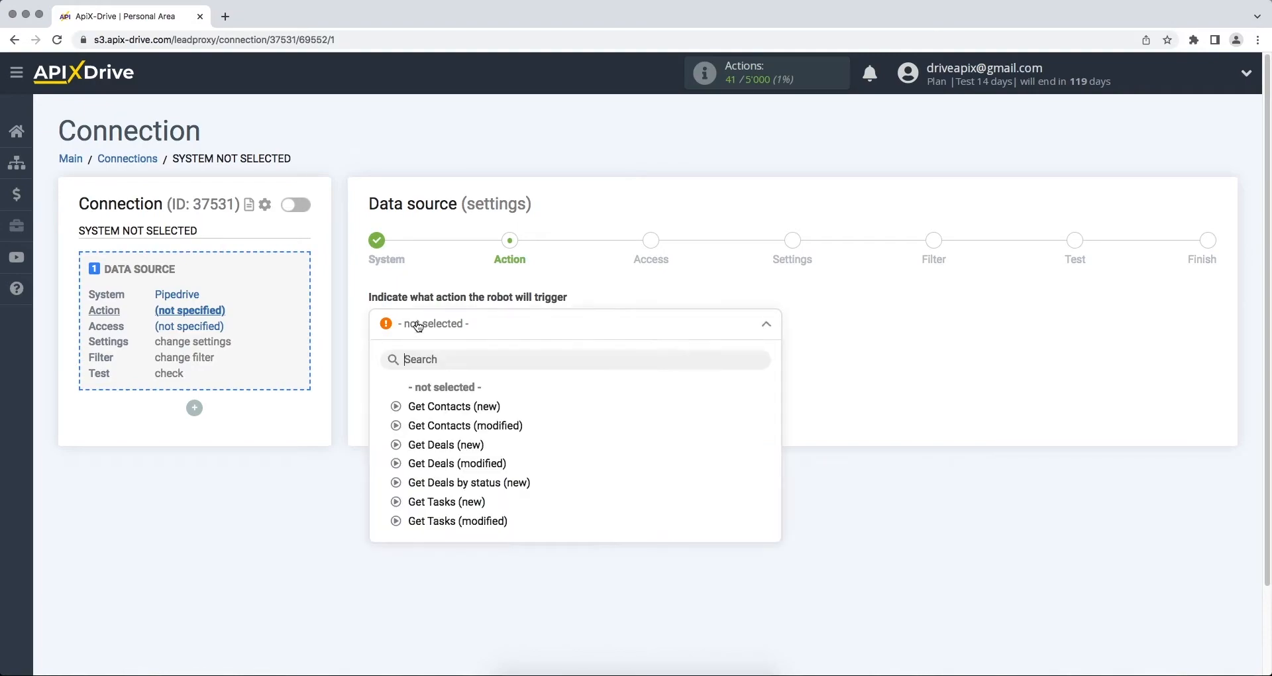
click(424, 446)
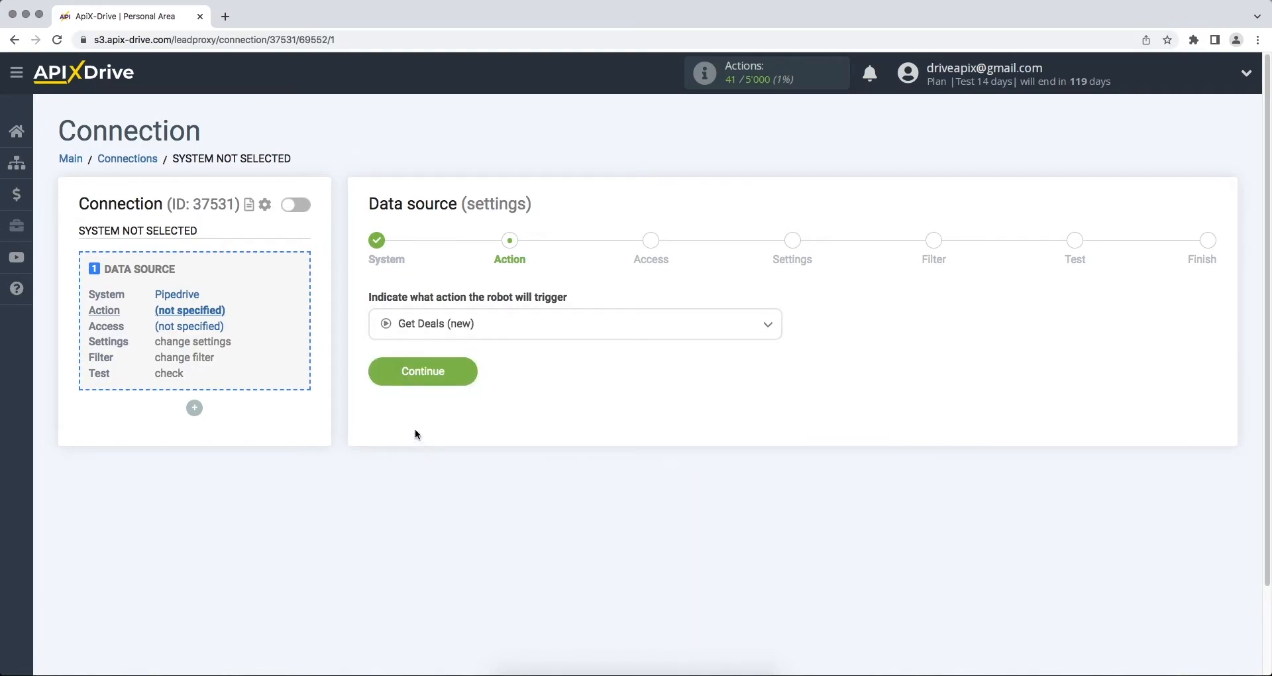
click(381, 382)
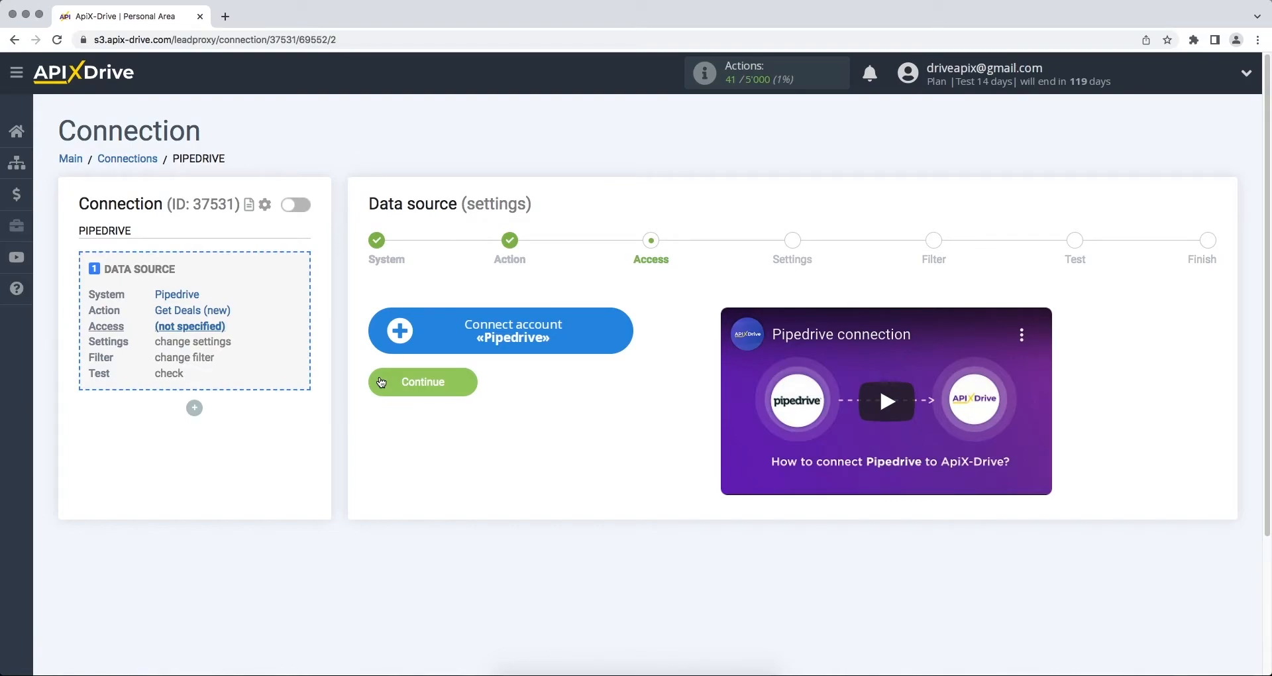
click(395, 341)
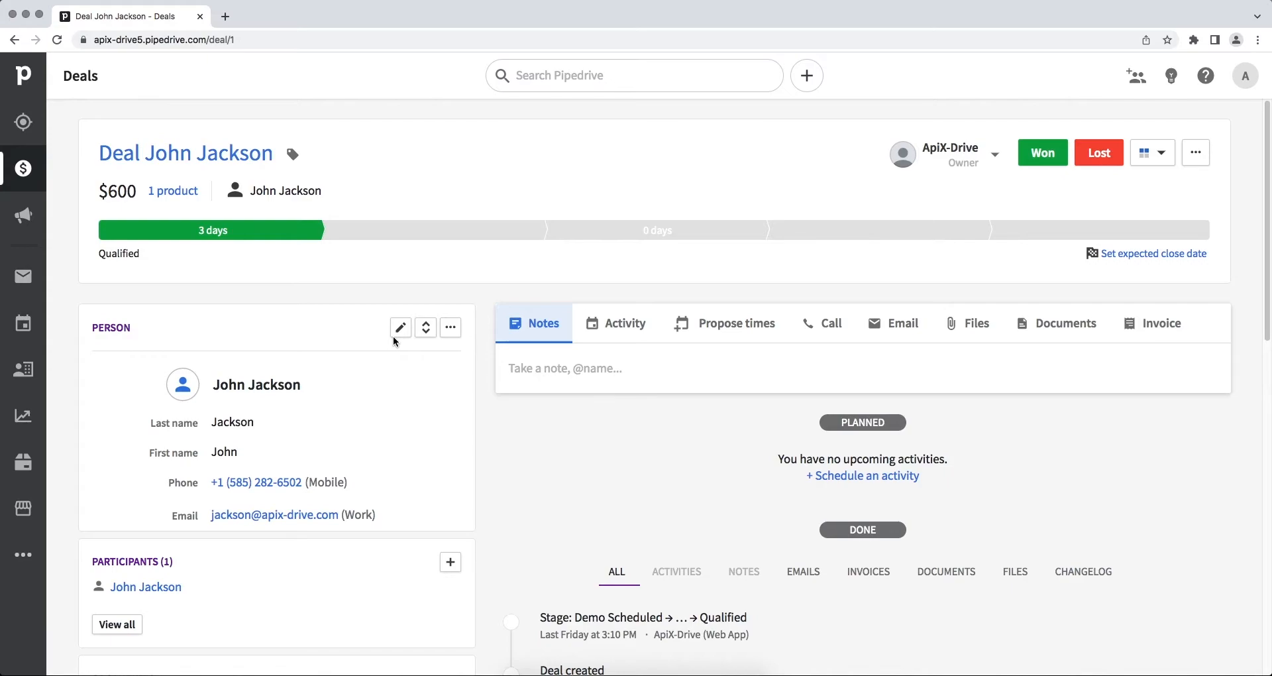
Step: Copy the domain apix-drive5.pipedrive.com from the Pipedrive deal page's address bar
click(380, 40)
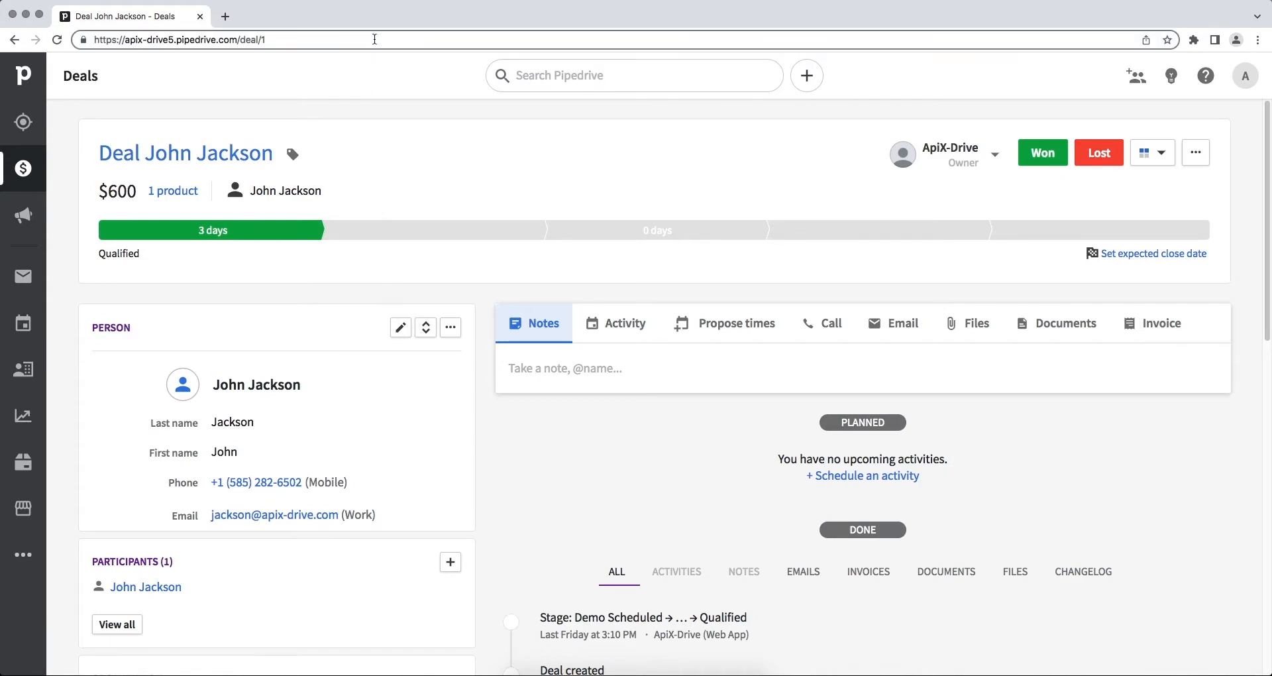
drag(238, 42, 126, 41)
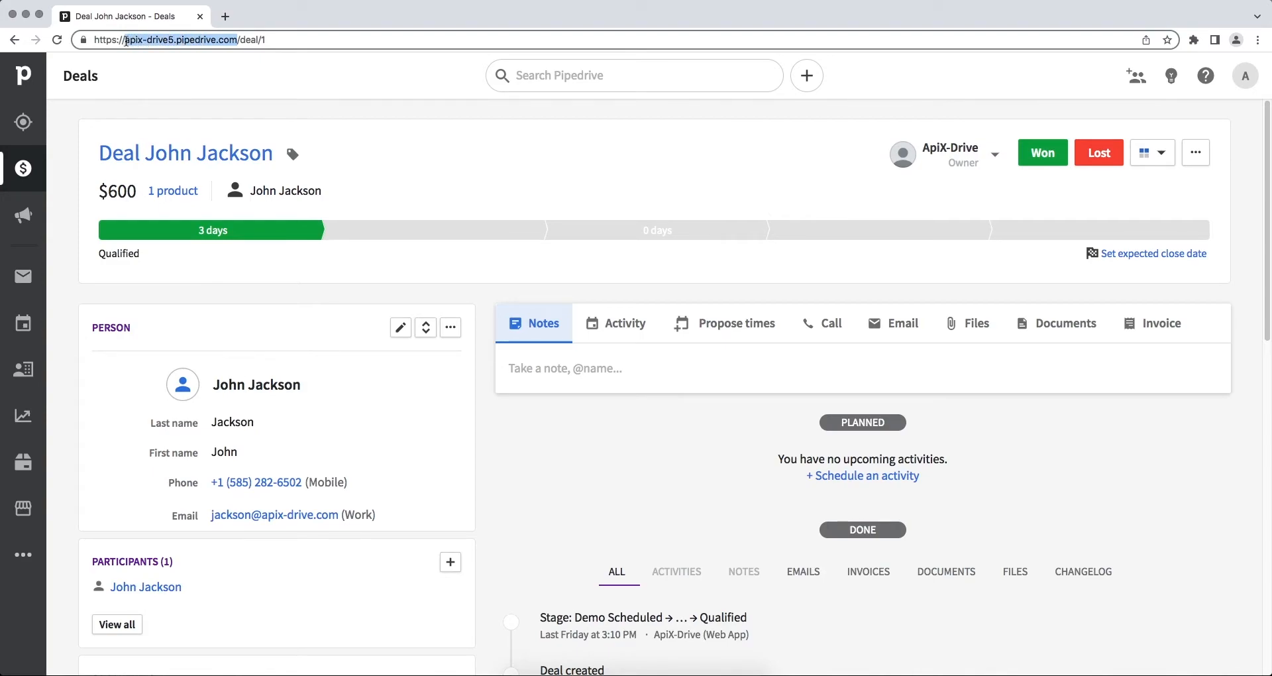
right_click(126, 41)
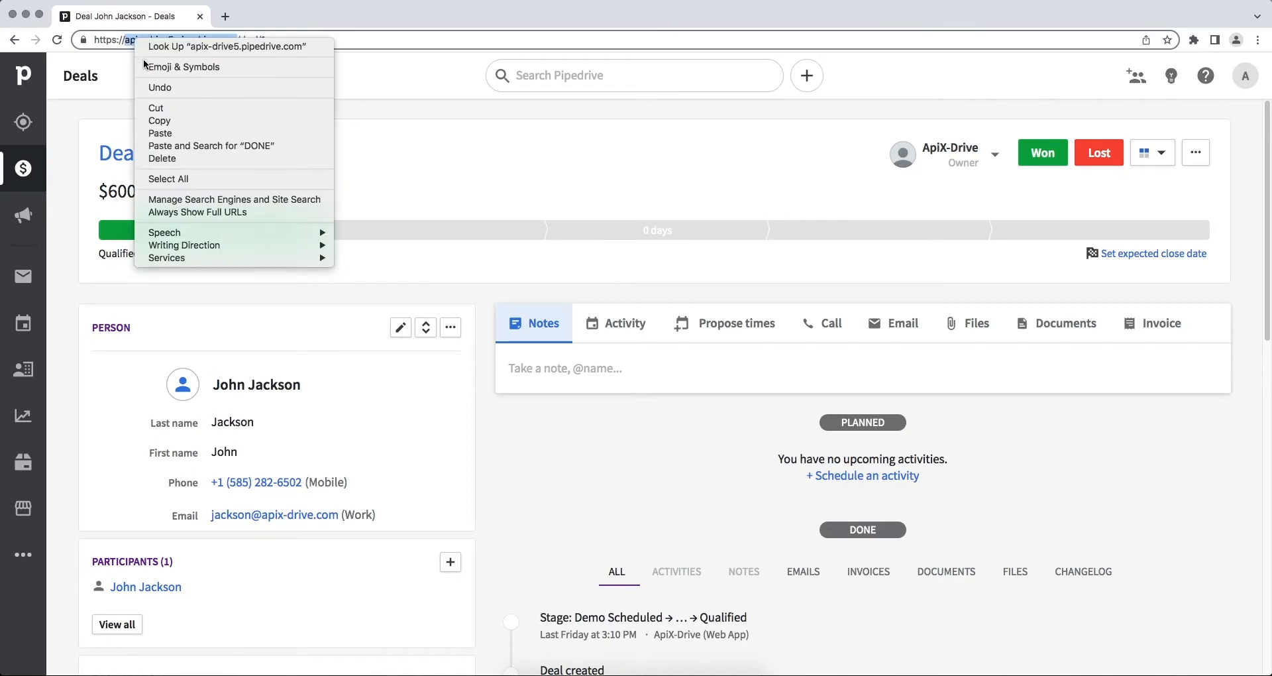
click(161, 123)
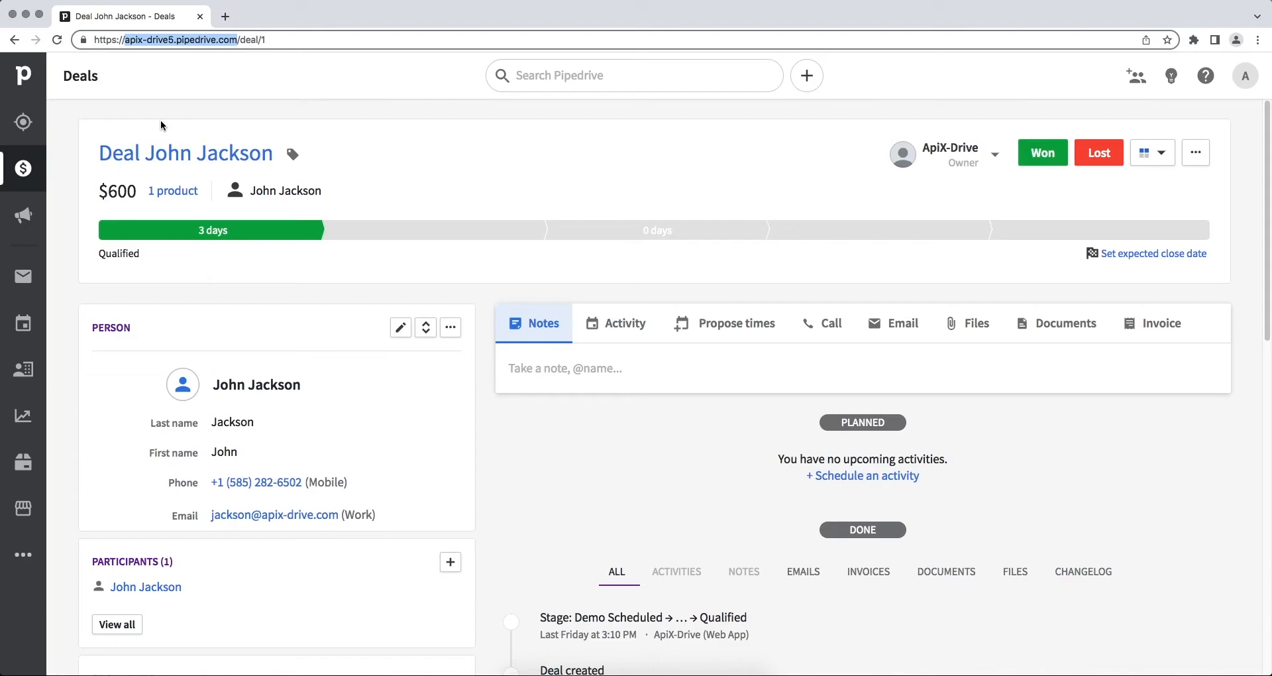
Step: Paste apix-drive5.pipedrive.com into ApiX-Drive's Domain field, then return to Pipedrive
key(super+grave)
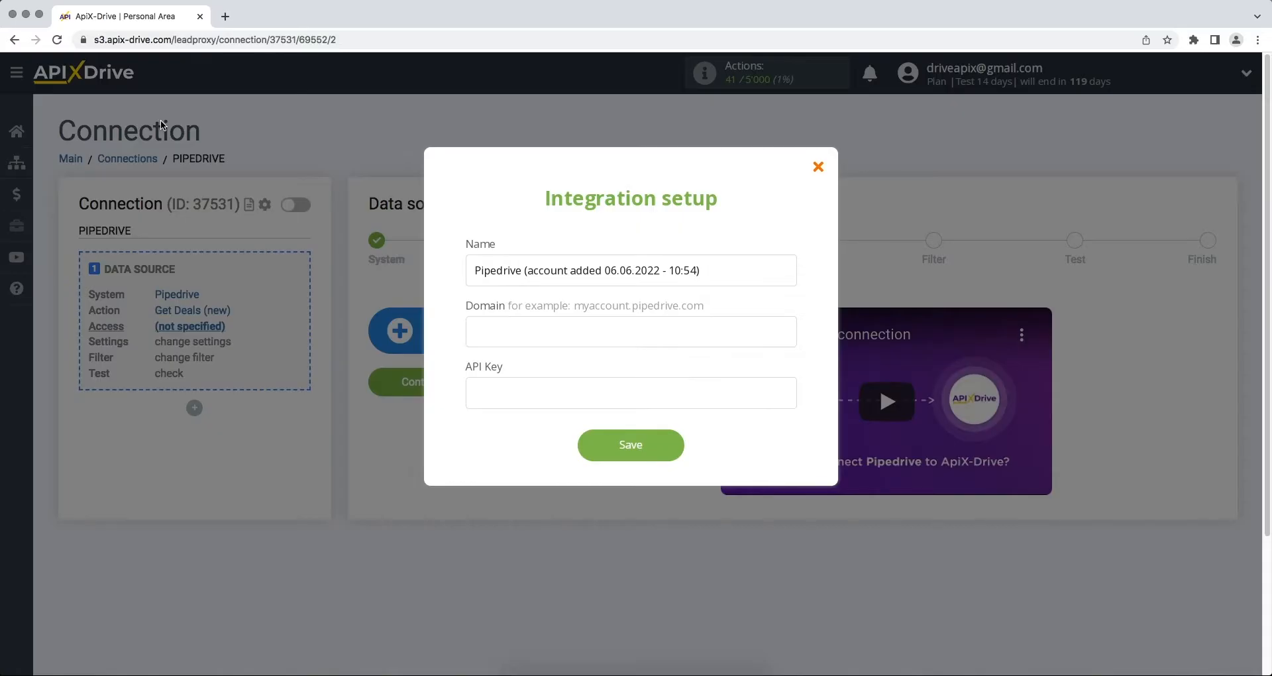
click(471, 321)
right_click(473, 324)
click(507, 414)
key(super+grave)
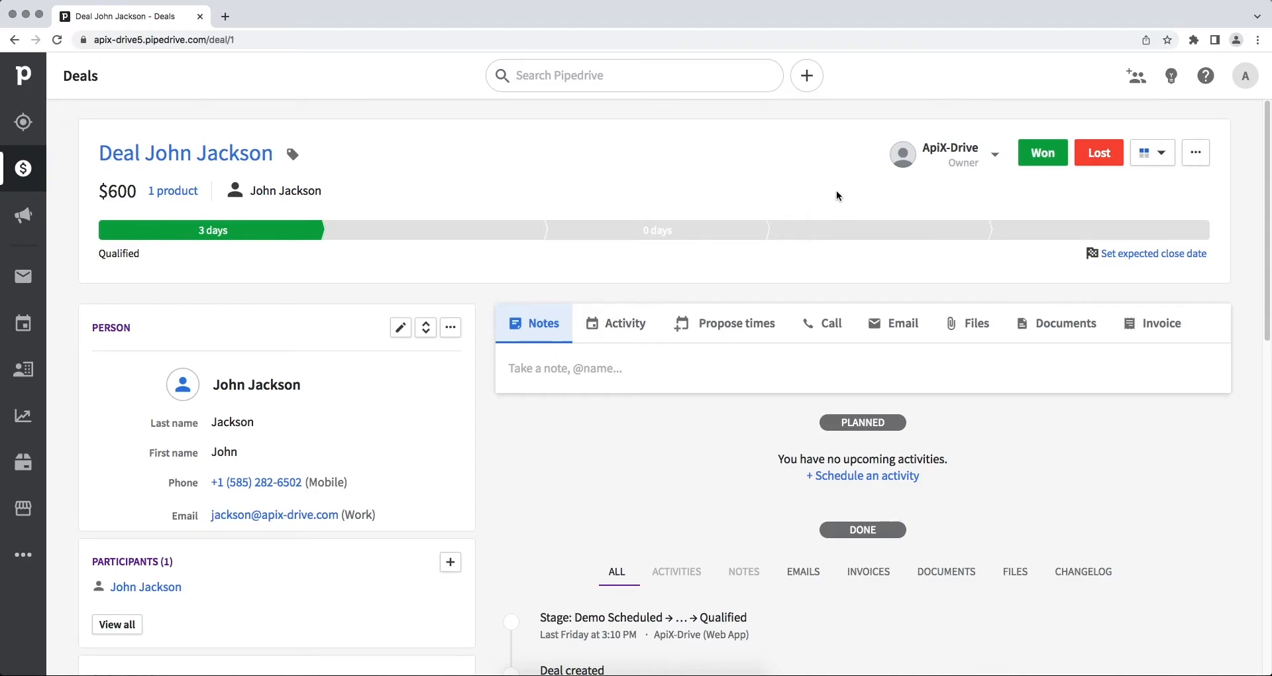
Step: Copy the personal API token from Pipedrive's API preferences for ApiX-Drive's API Key field
click(1237, 81)
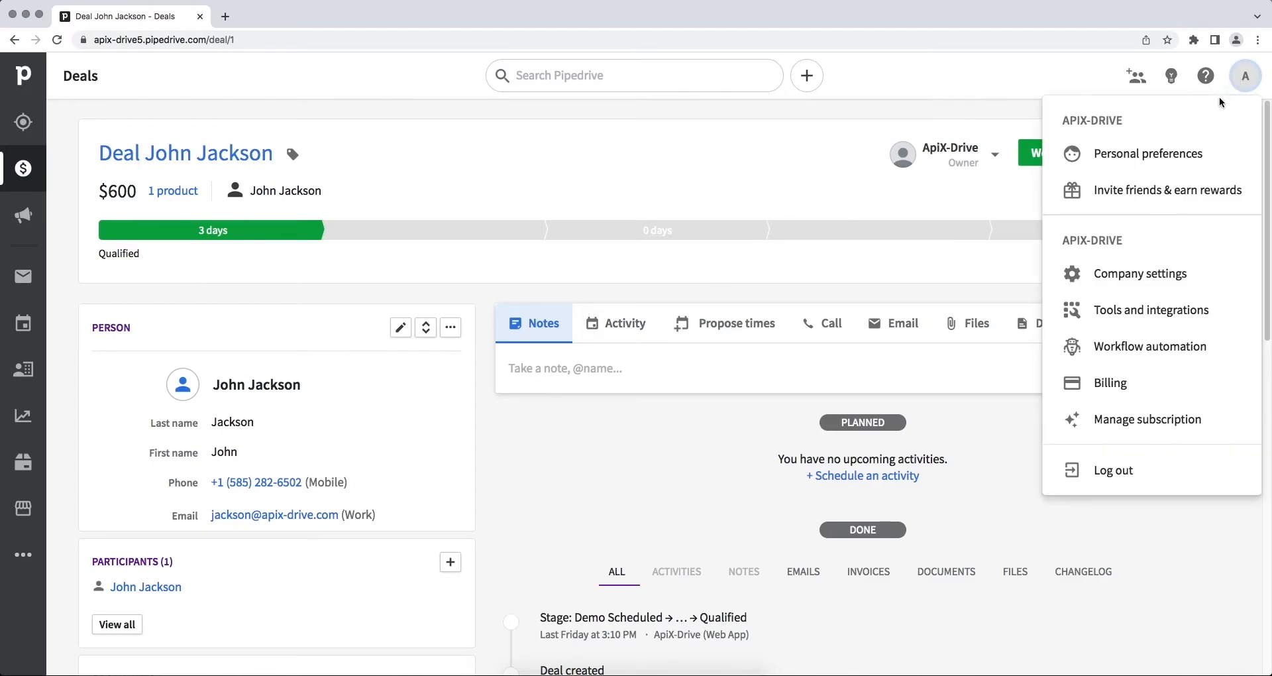
click(1183, 153)
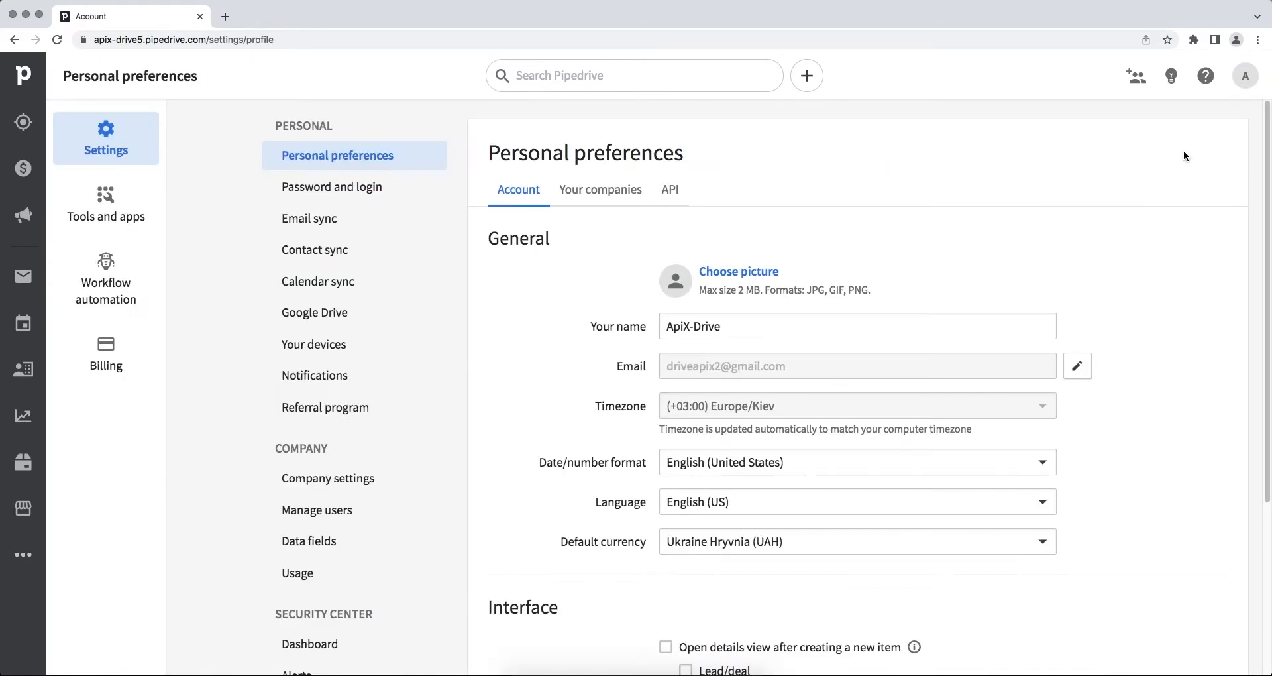
click(681, 199)
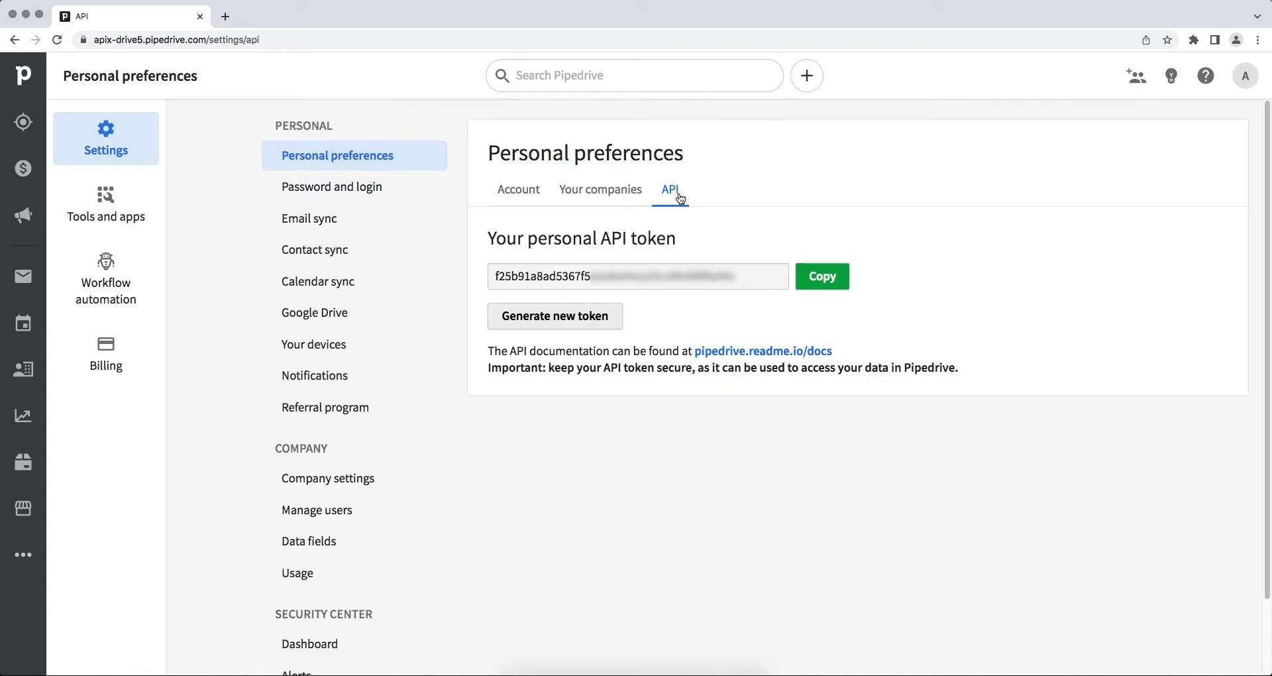
drag(740, 276, 498, 275)
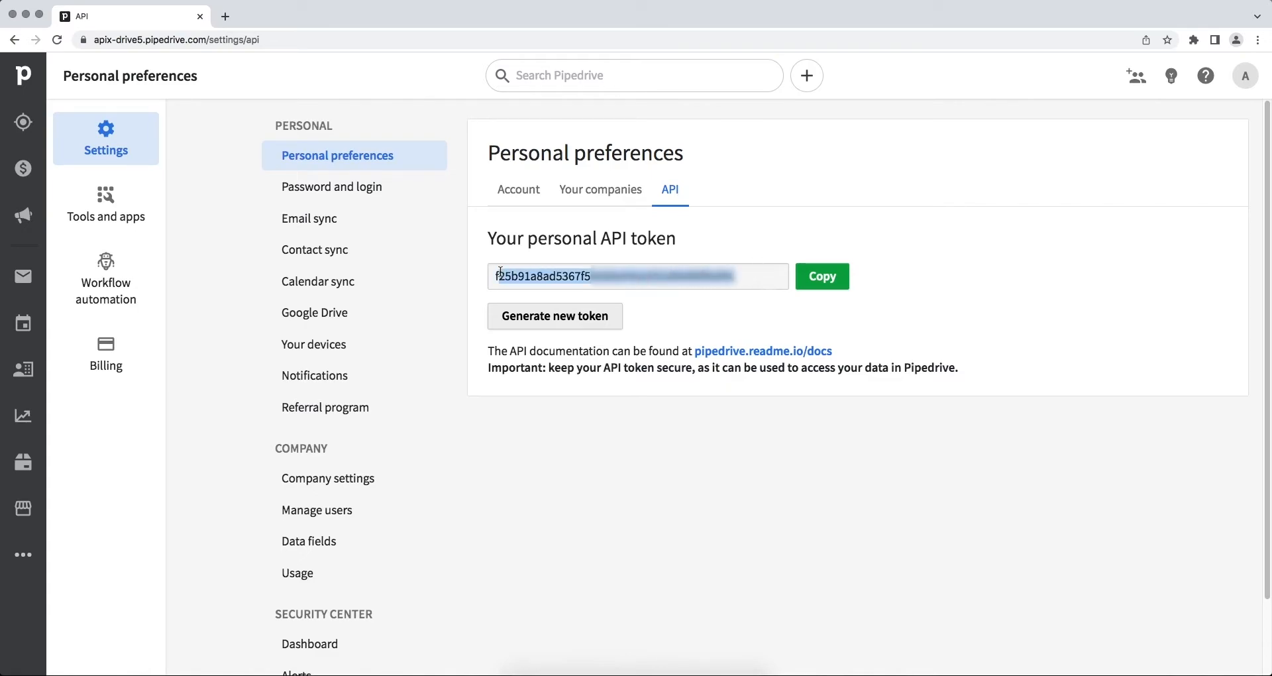
right_click(537, 280)
click(543, 304)
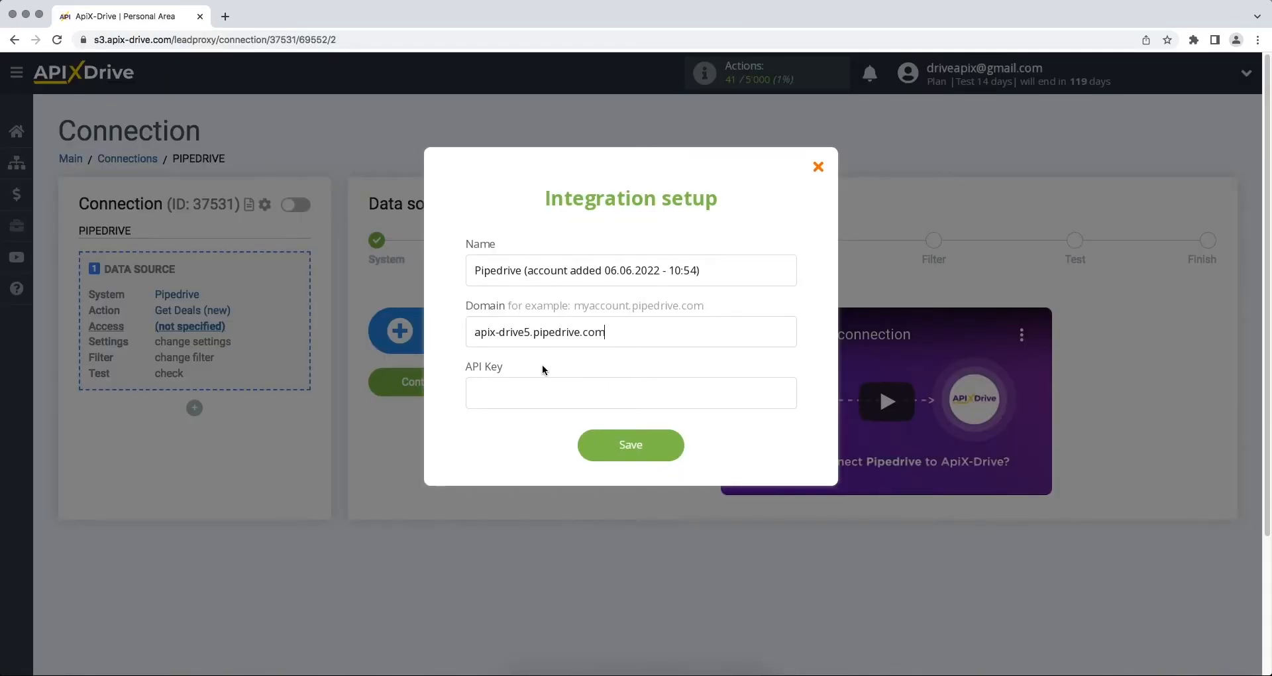
right_click(539, 392)
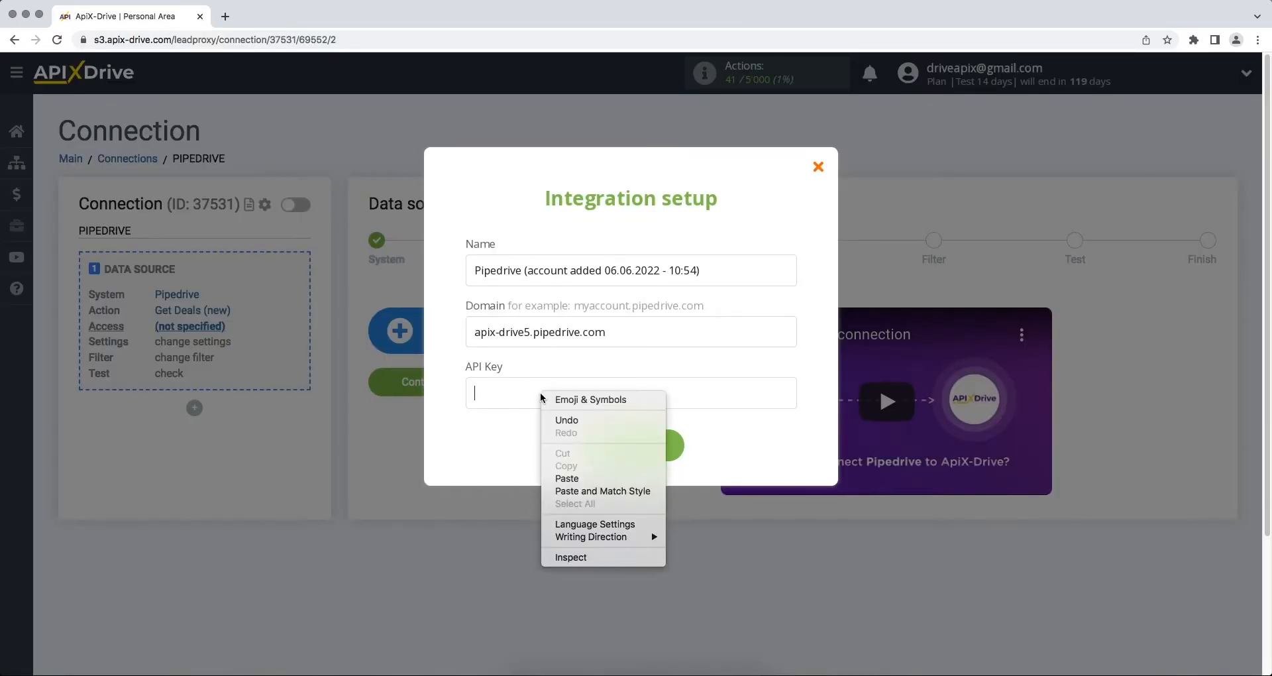
Step: Save the pasted API token, select the new Pipedrive login, and continue to Settings
click(560, 476)
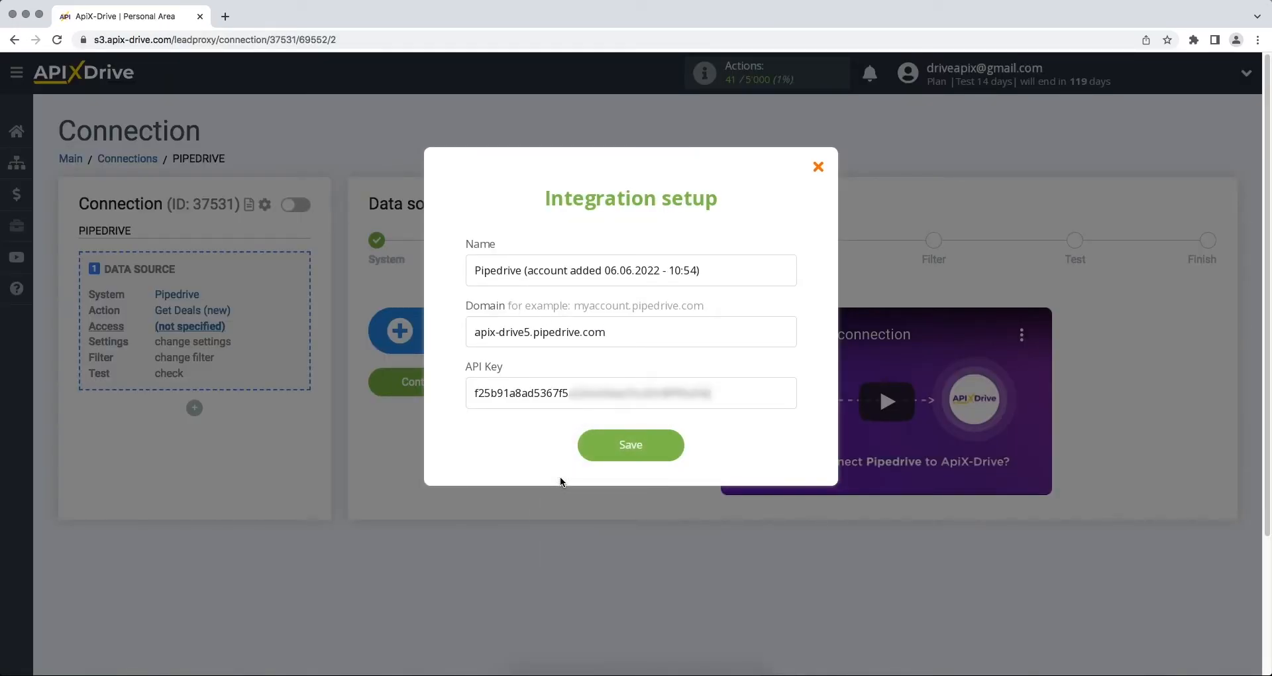
click(586, 457)
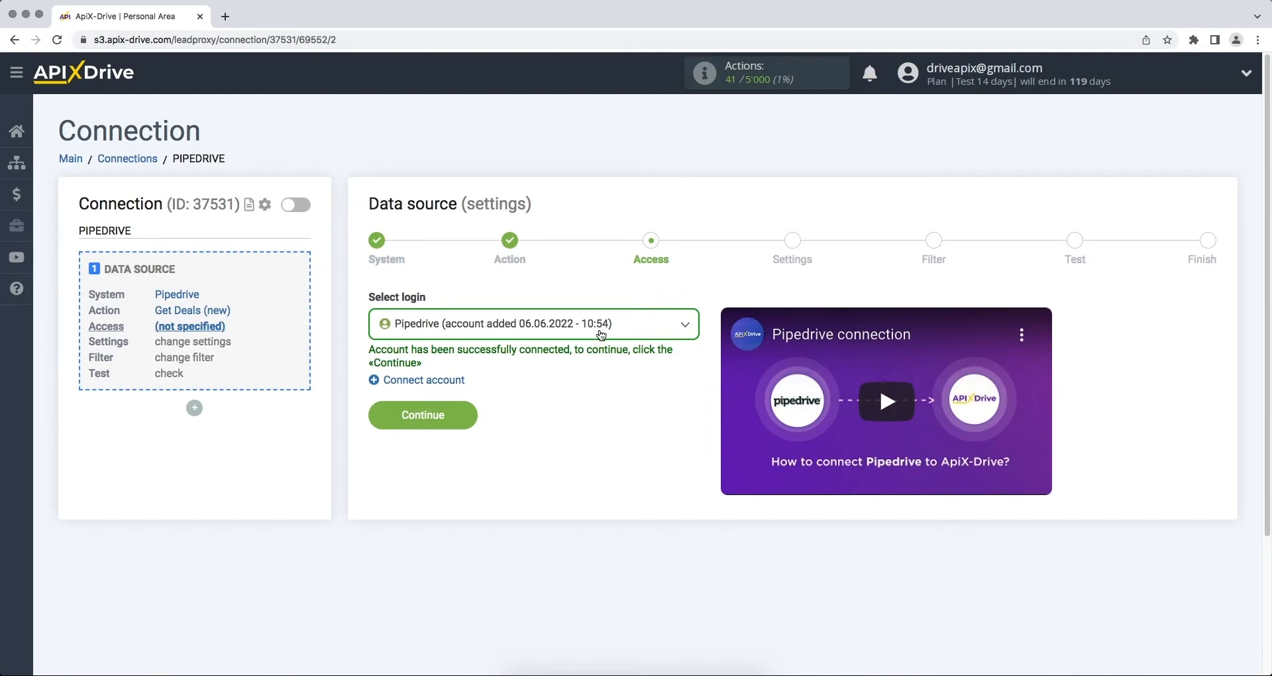
click(594, 324)
click(586, 420)
click(376, 422)
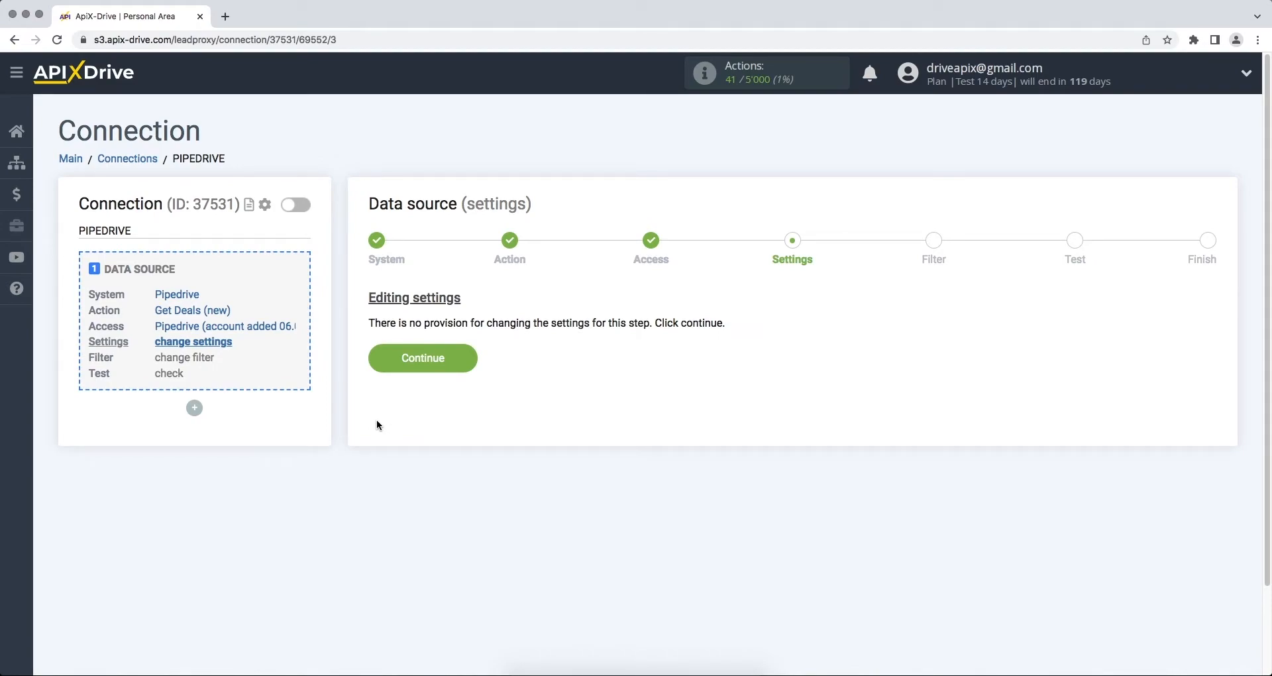
Step: Skip Settings and Filter, check the sample deal test data, and finish the source setup
click(380, 365)
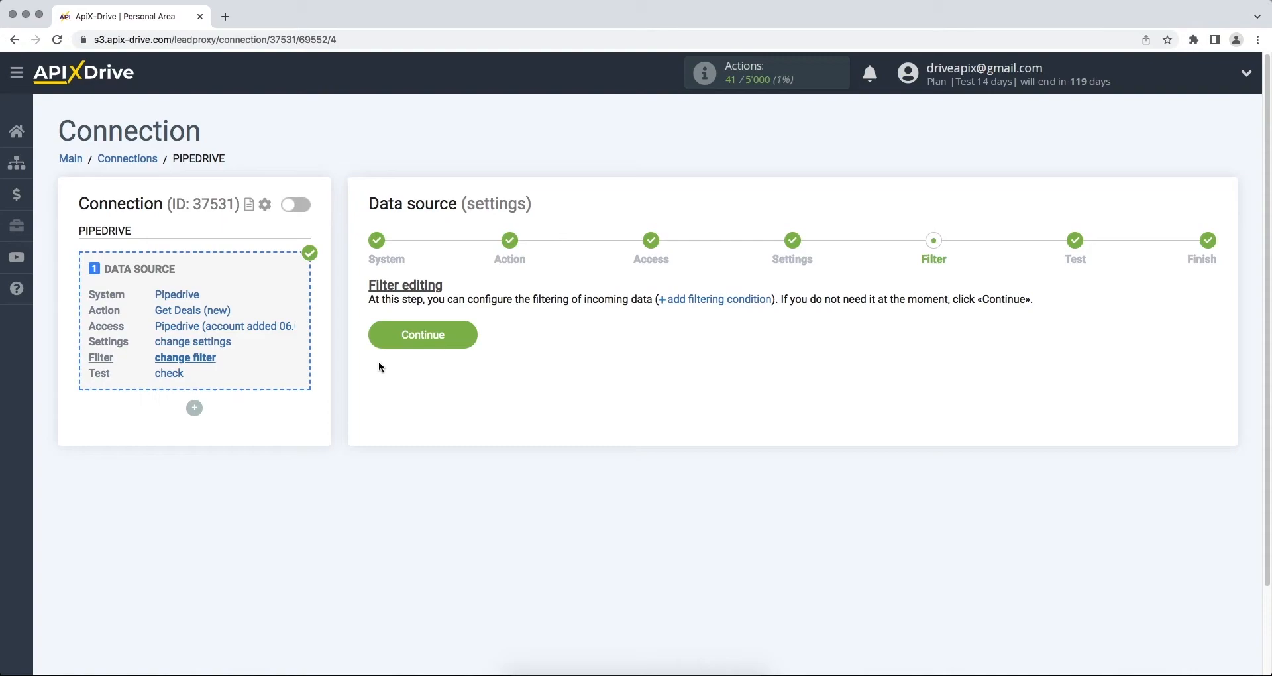
click(380, 345)
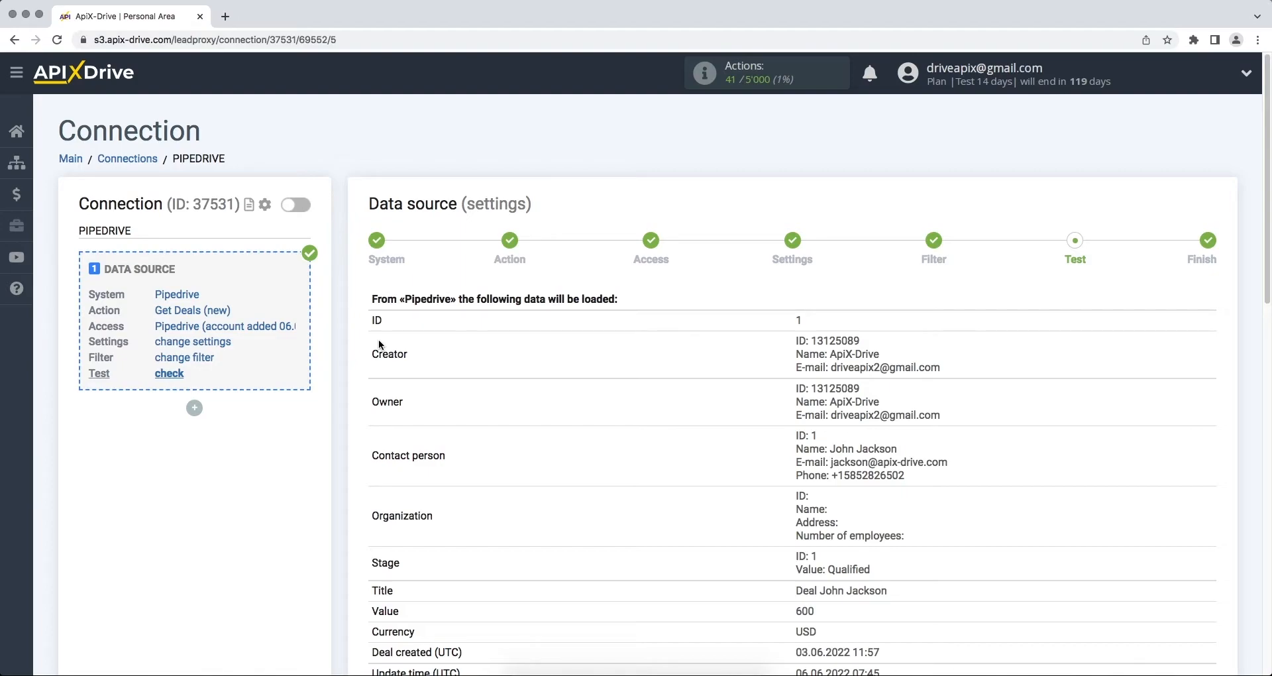
scroll(380, 345, down, 10)
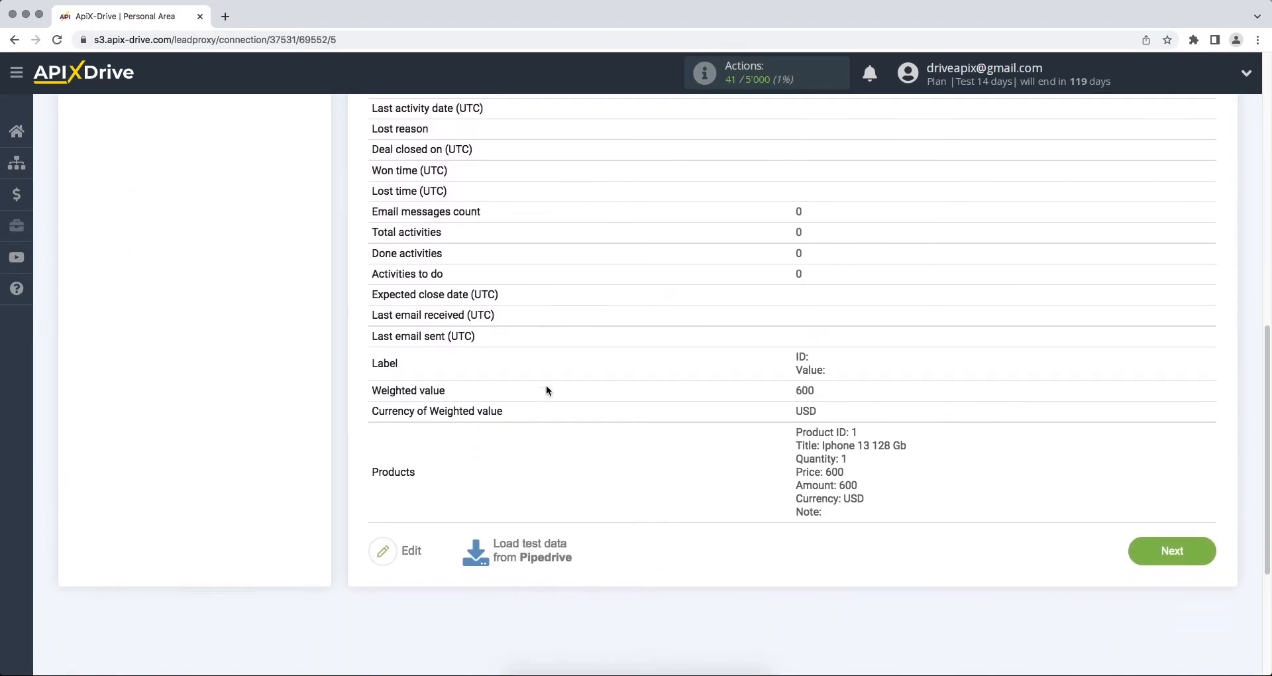
click(1134, 561)
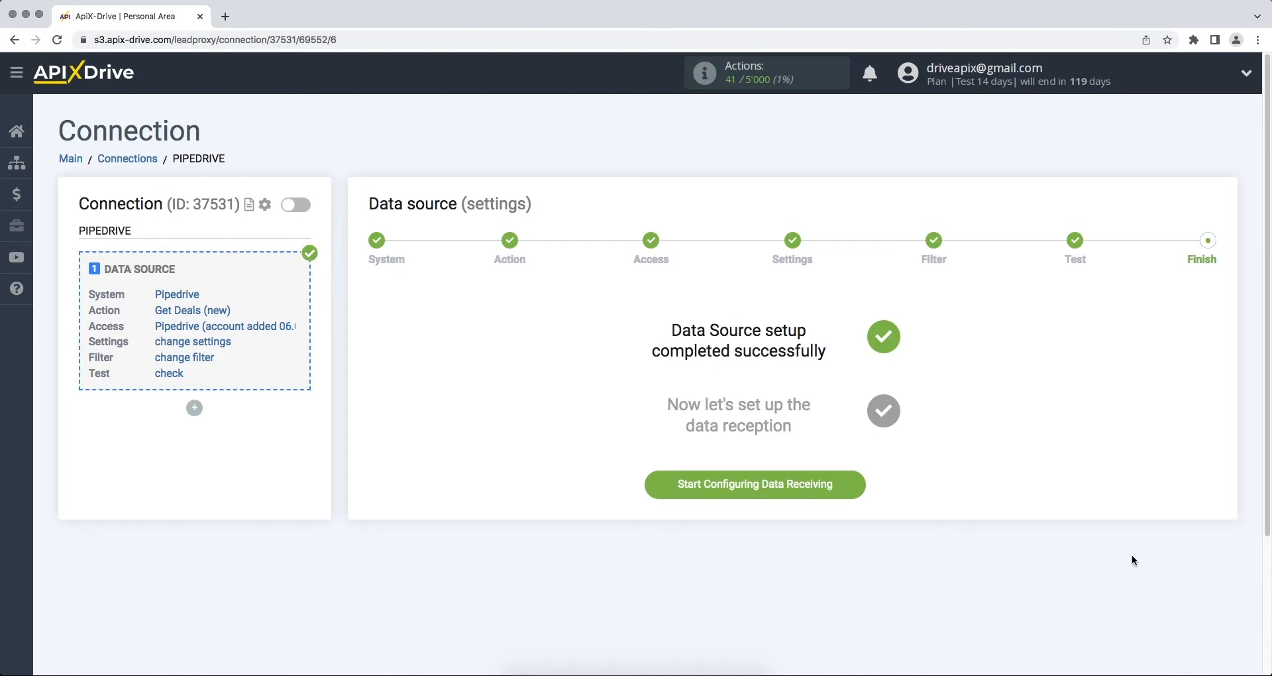
Step: Start data receiving with Zoho CRM as the destination system and view its actions
click(663, 491)
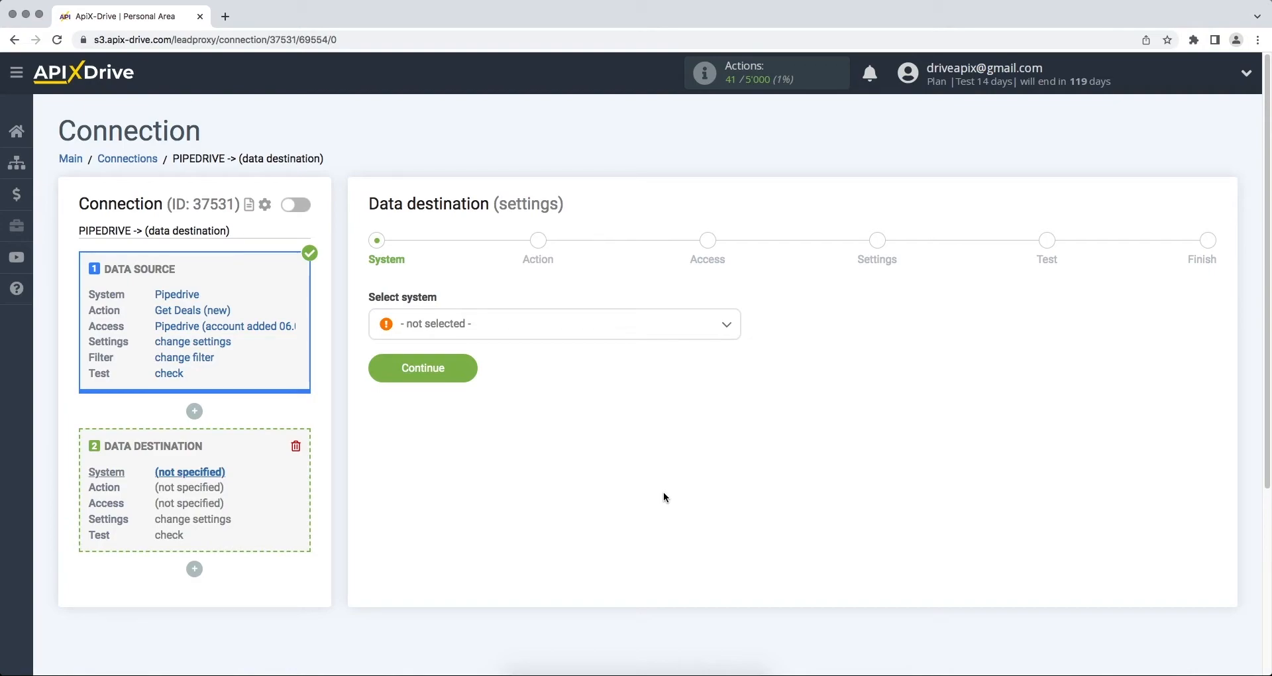
click(690, 331)
drag(734, 345, 738, 561)
click(465, 538)
click(383, 365)
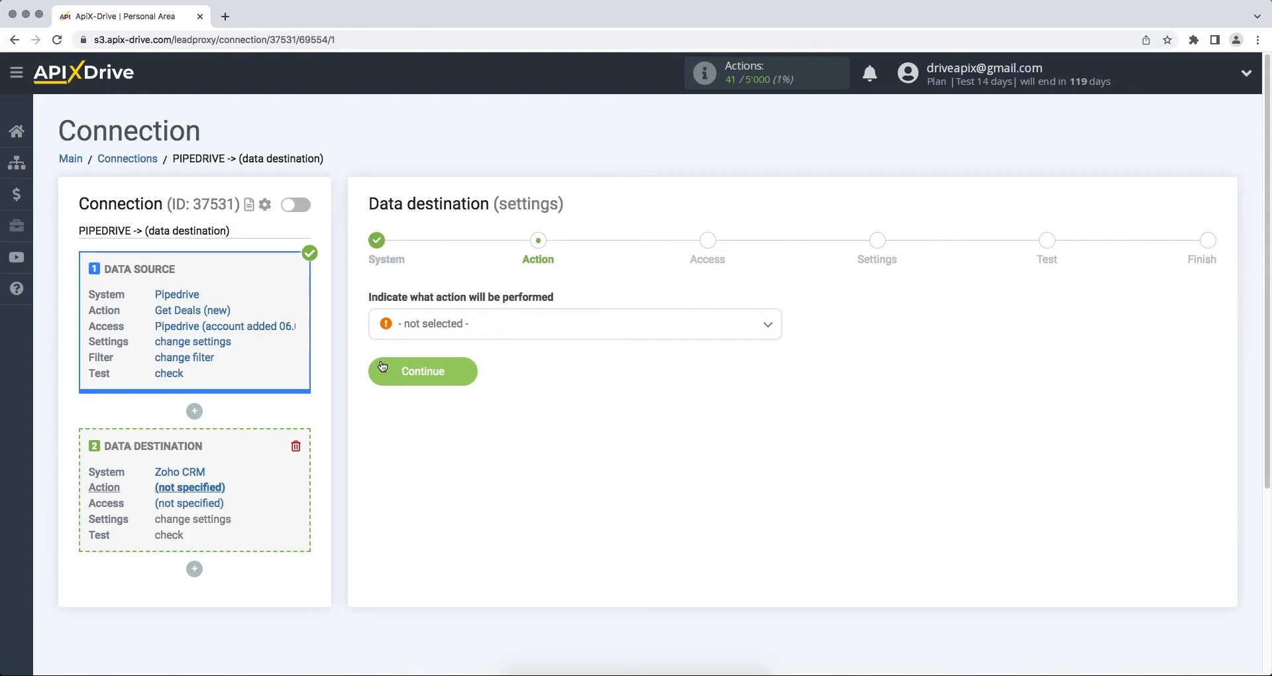
click(405, 325)
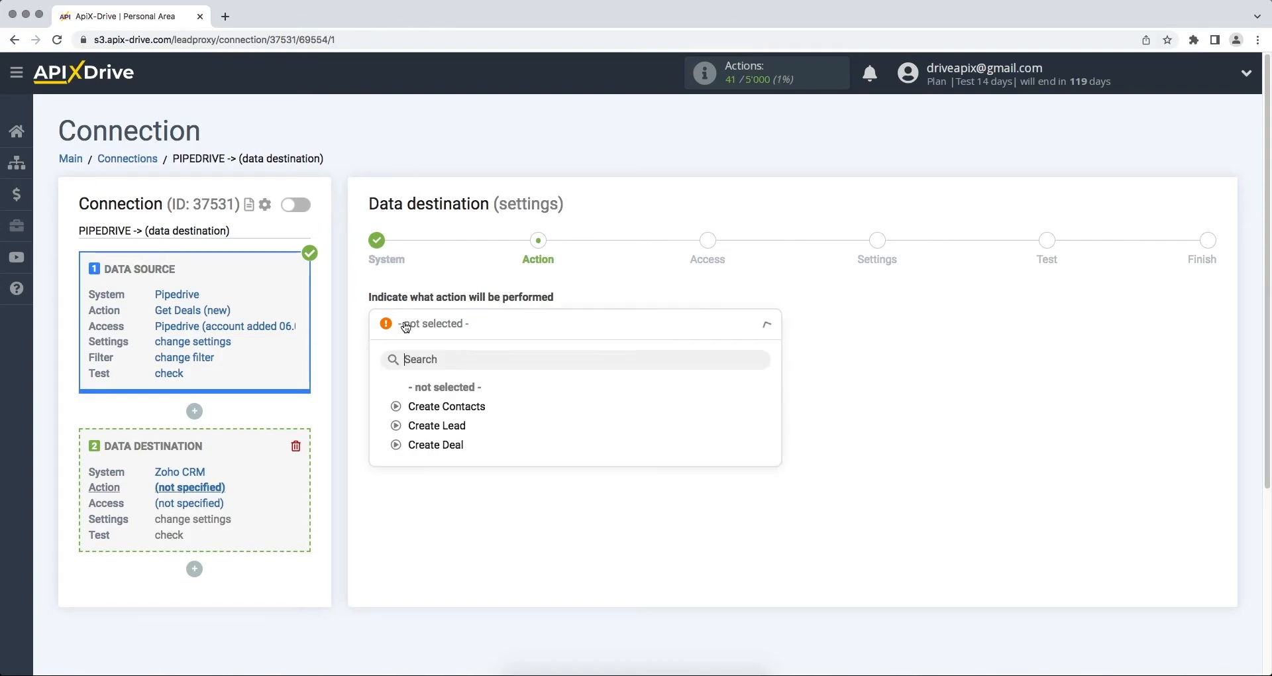
Step: Pick Create Deal as the Zoho CRM action and proceed to account access
click(407, 445)
click(382, 384)
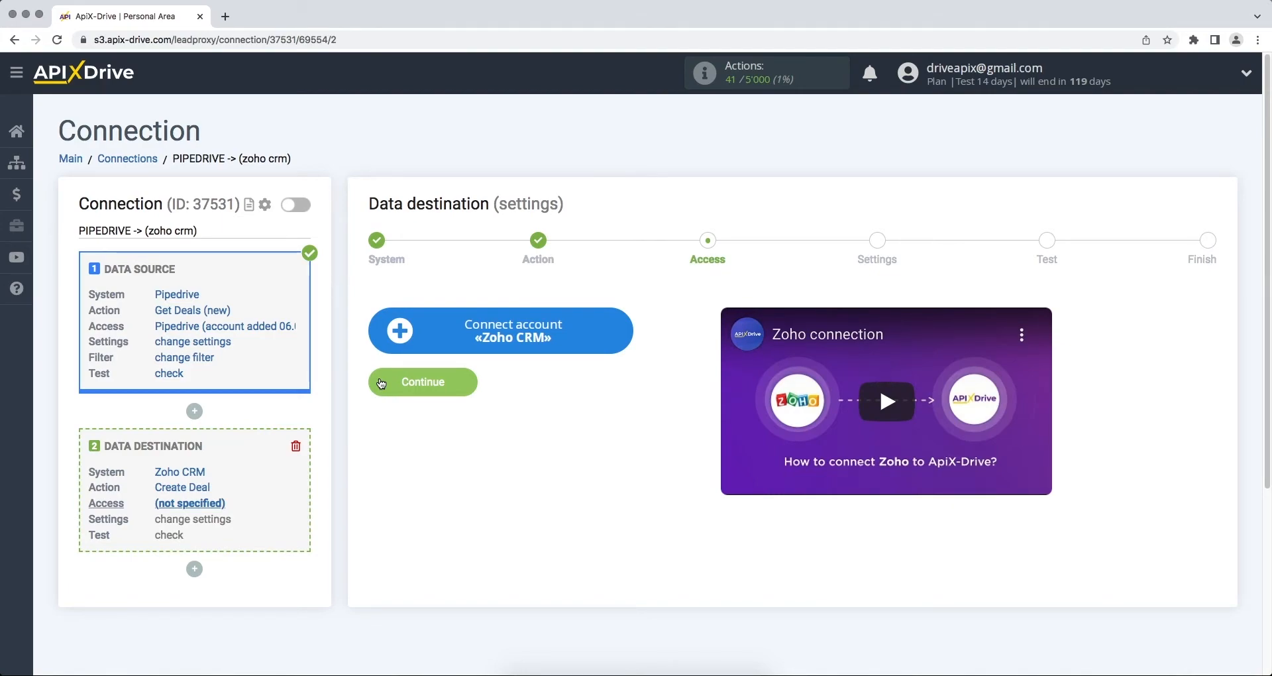
Step: Sign in to Zoho with the account e-mail and password, then accept ApiX Drive's CRM access
click(399, 337)
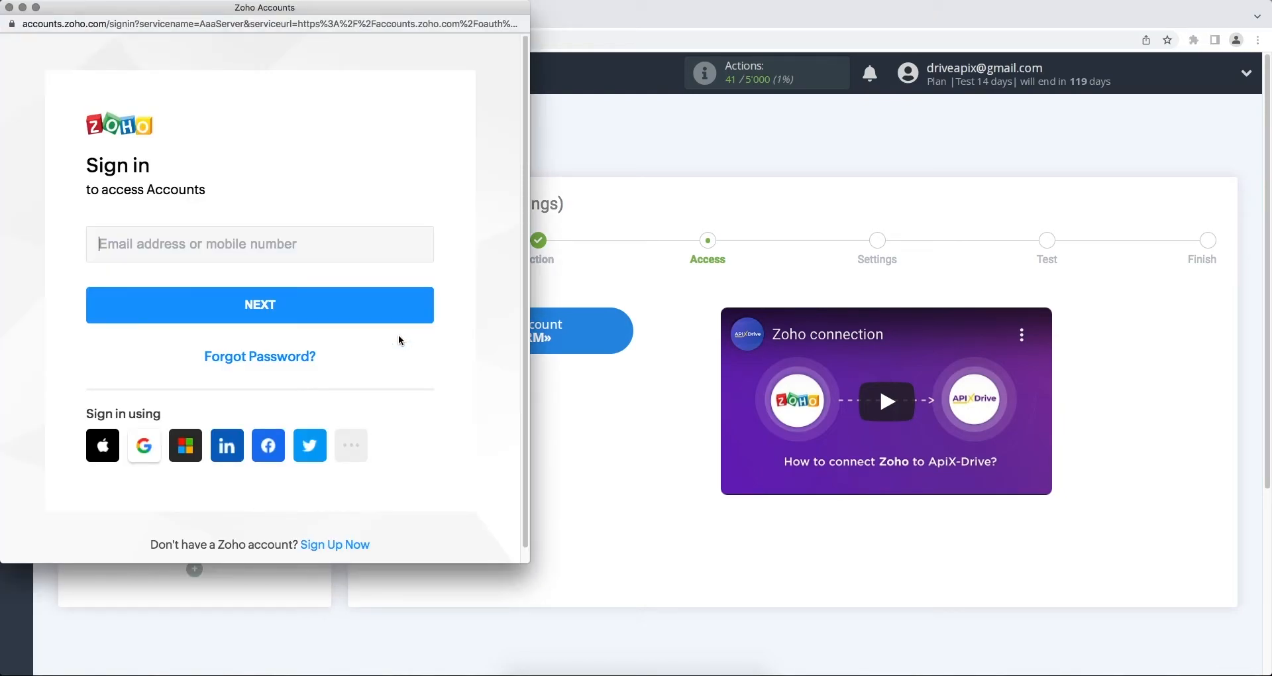
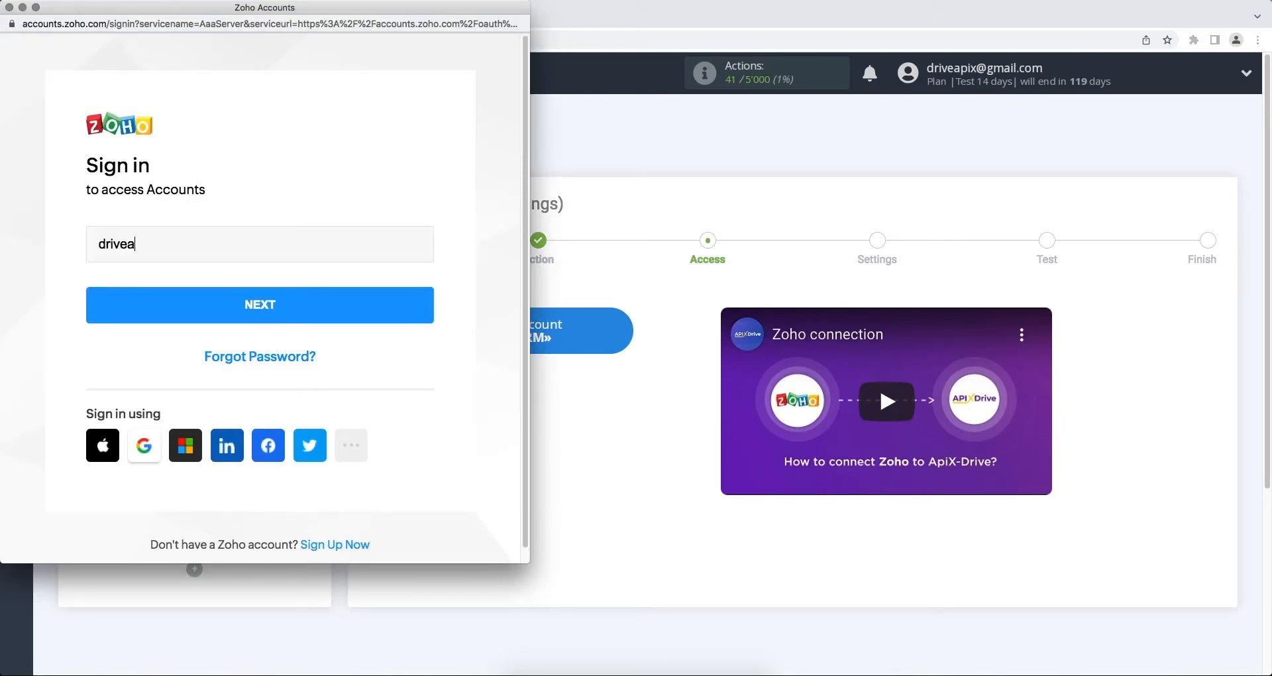
click(386, 311)
text(••••)
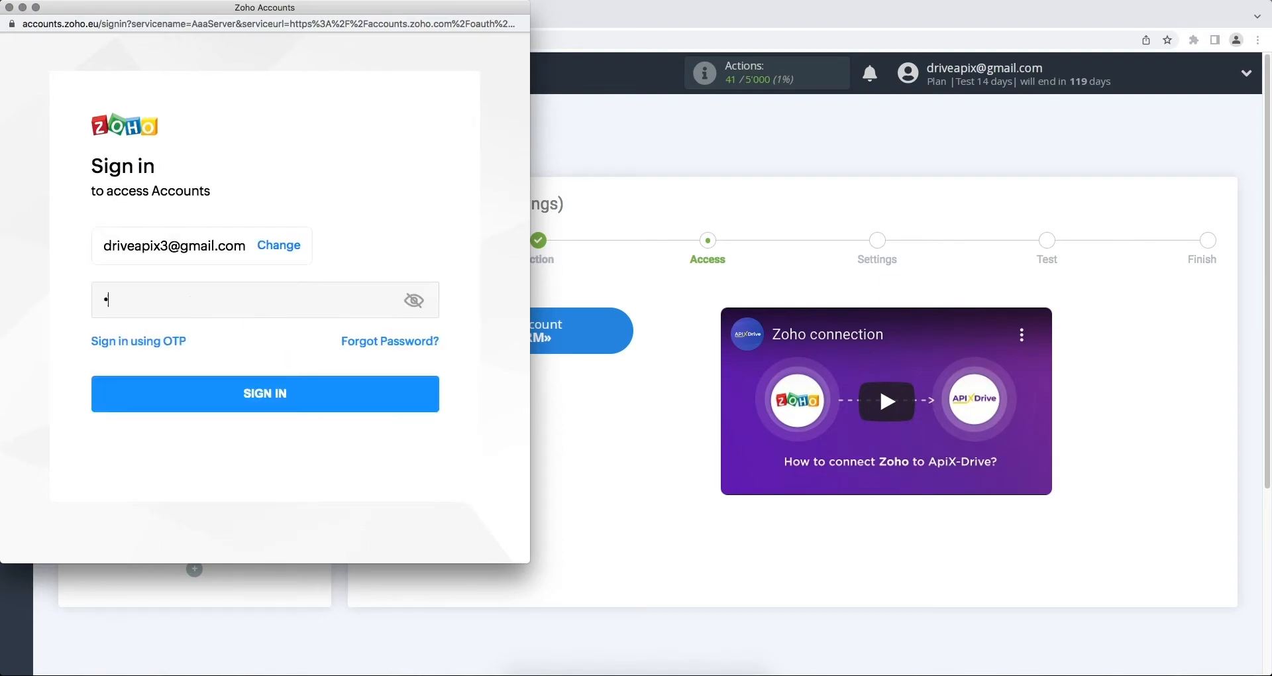
text(••••)
click(376, 389)
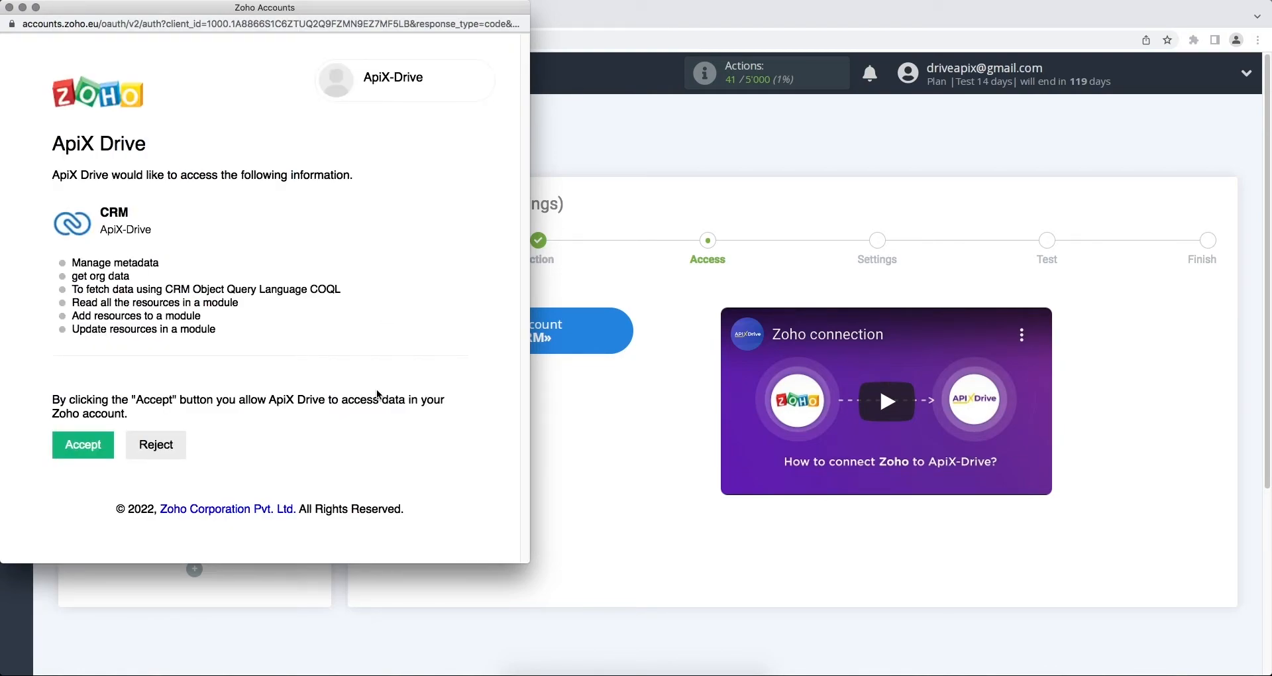
click(102, 444)
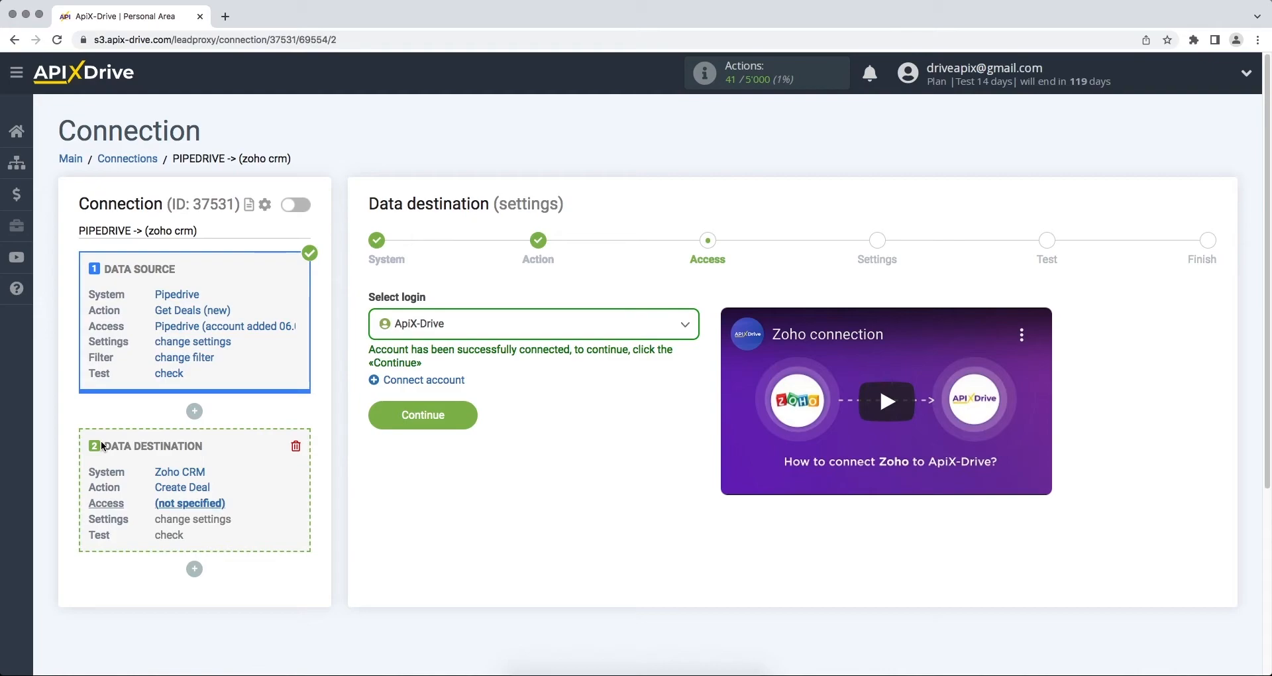
Step: Choose the ApiX-Drive Zoho CRM login for the destination and continue to deal field settings
click(395, 331)
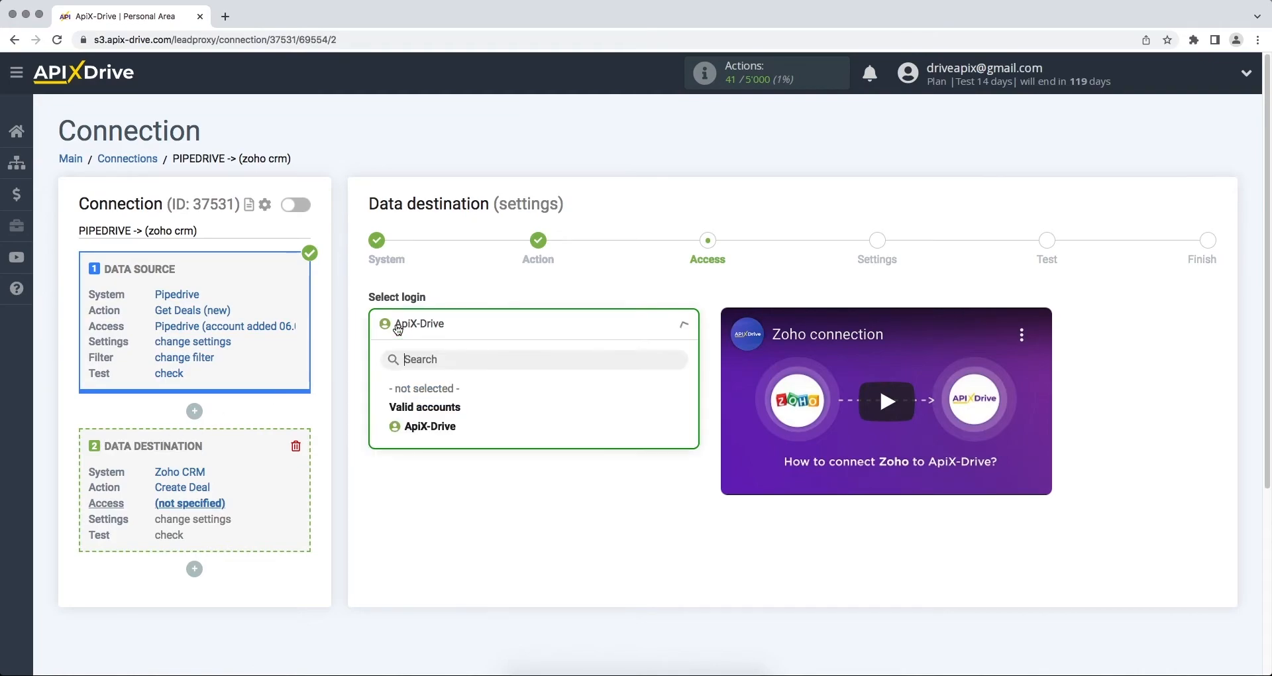
click(415, 430)
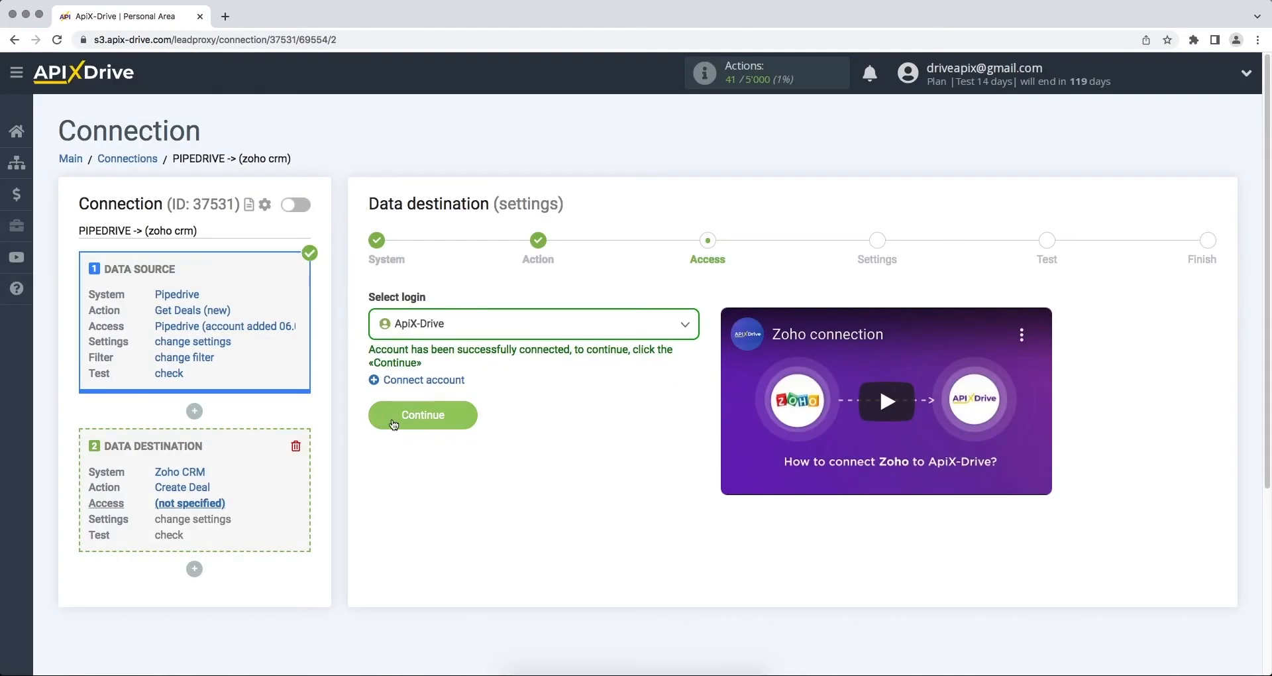
click(378, 418)
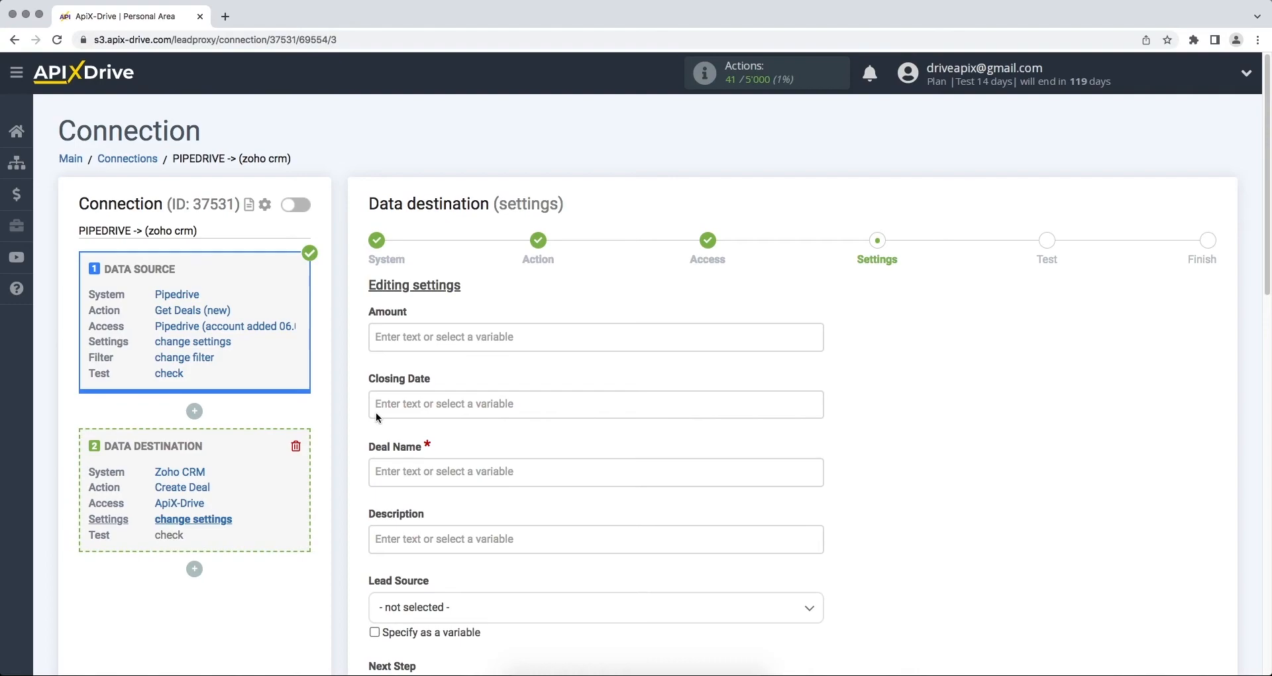
Step: Make Deal Name read 'New deal from Pipedrive' followed by the contact person's Name variable
click(405, 472)
drag(814, 289, 716, 323)
click(516, 348)
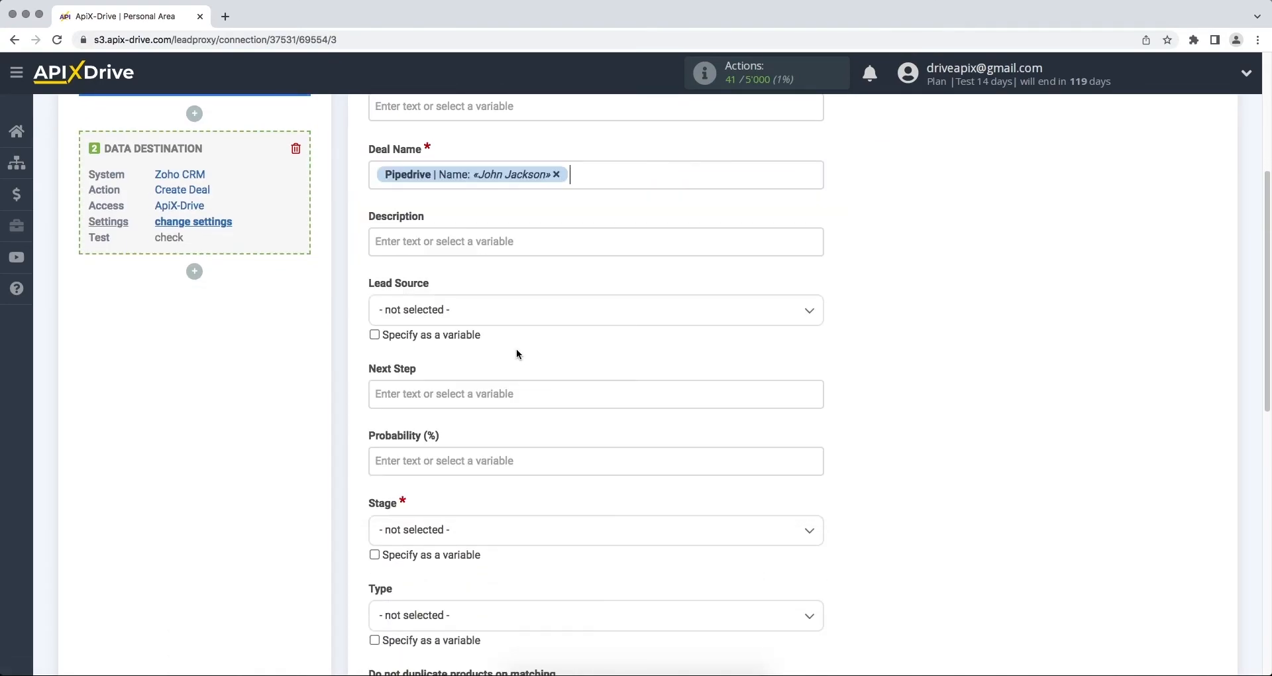
click(374, 174)
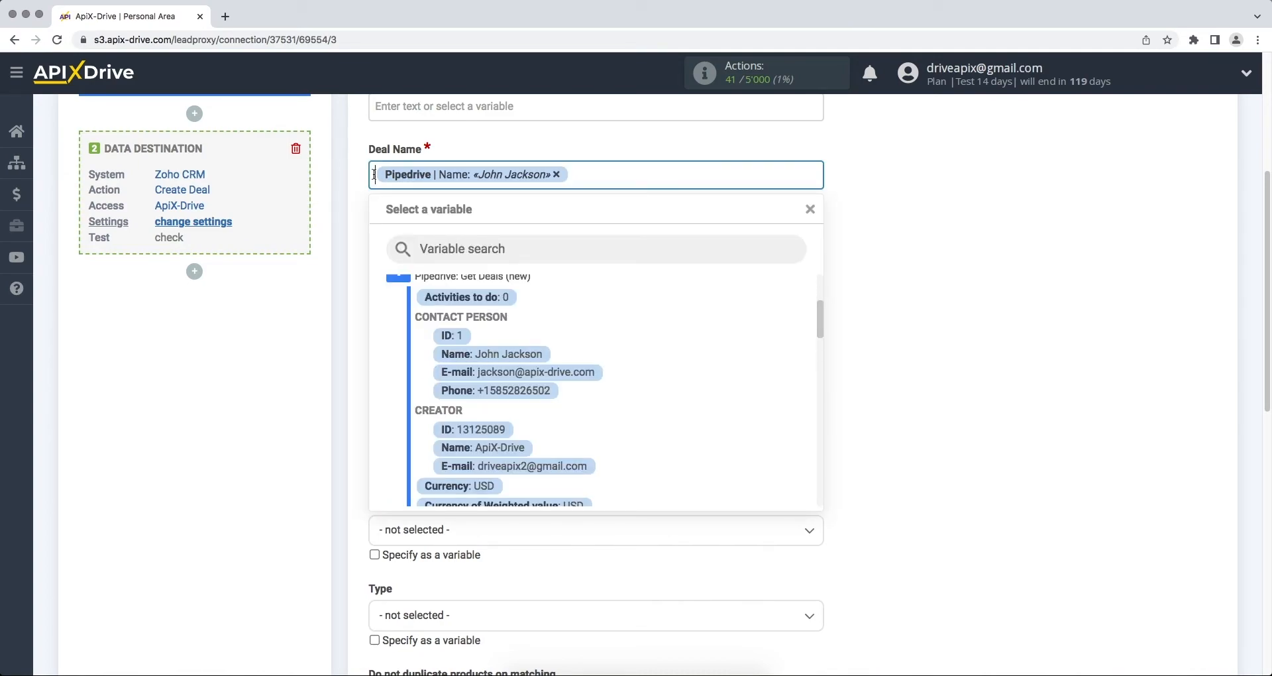
text(New deal from Pipedrive)
click(848, 261)
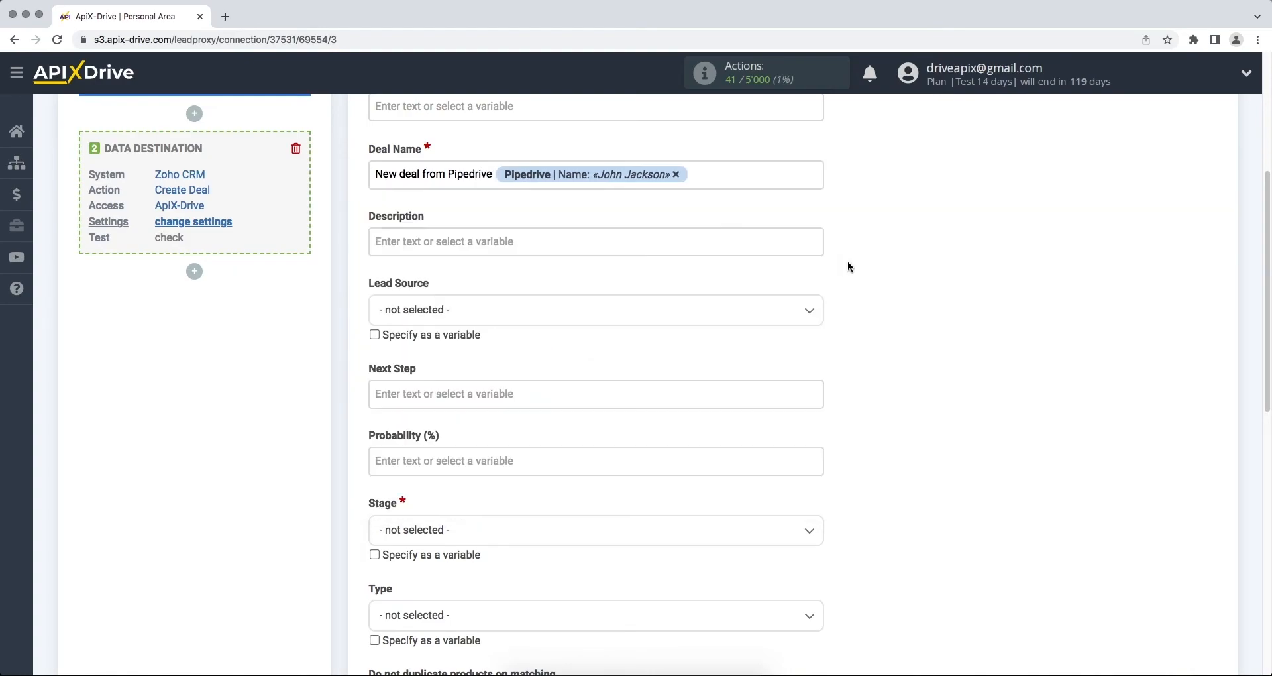
Step: Fill Description with 'Name' and 'Email' lines, each followed by the matching contact variable
click(701, 233)
text(Name)
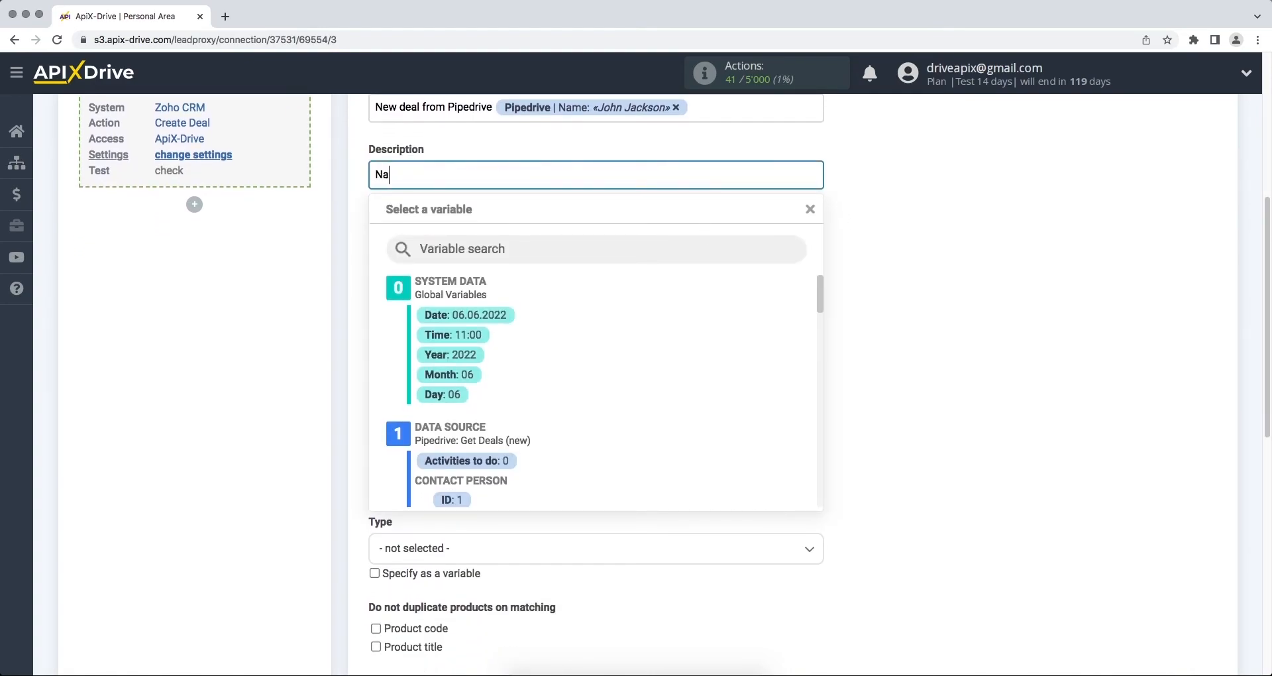
drag(817, 281, 819, 299)
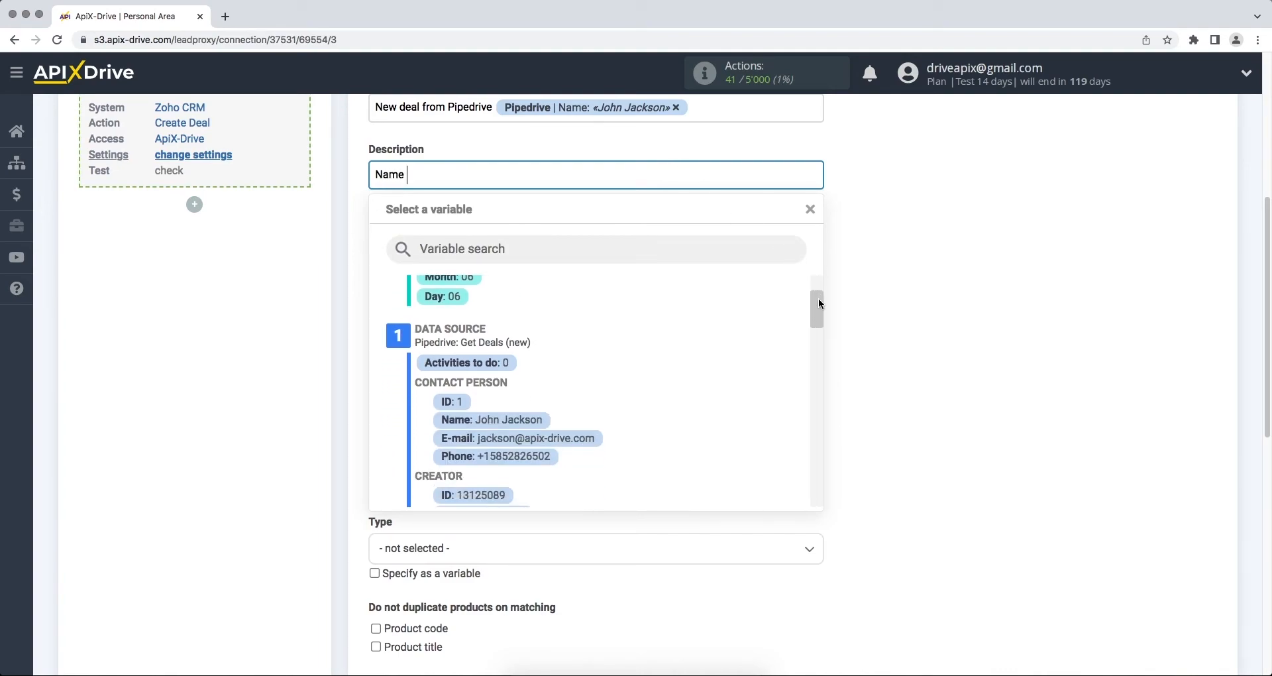
click(530, 424)
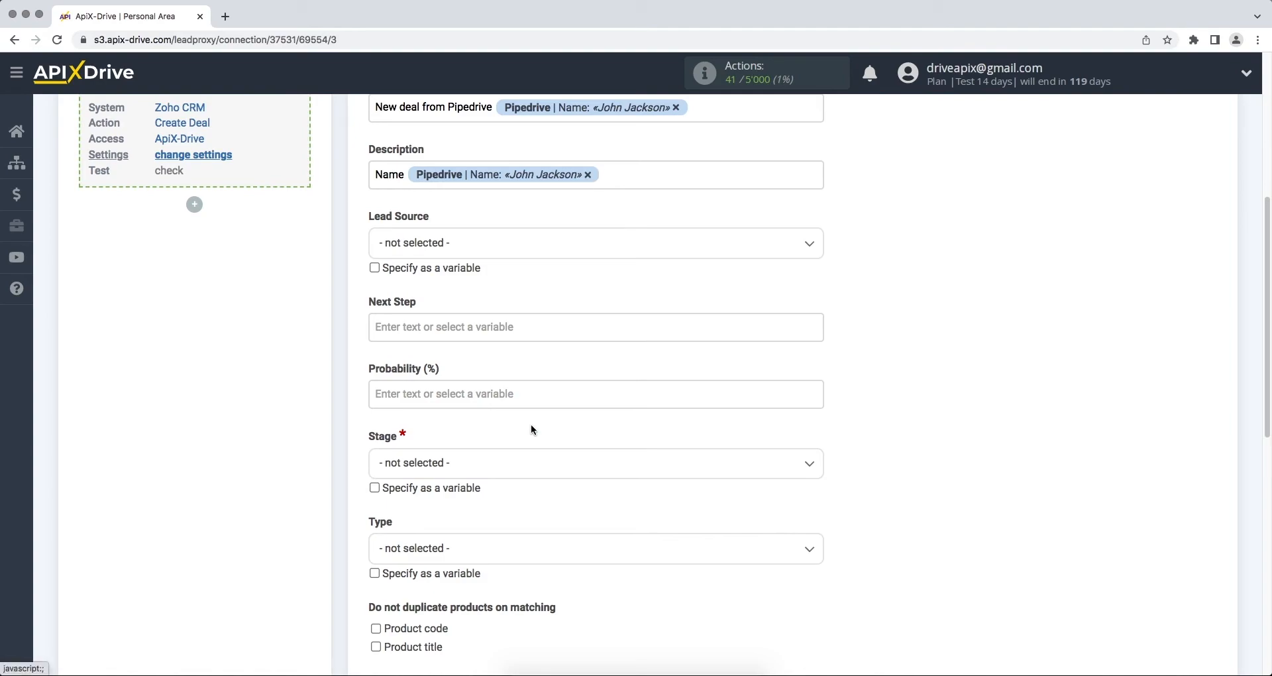
key(Return)
text(Email)
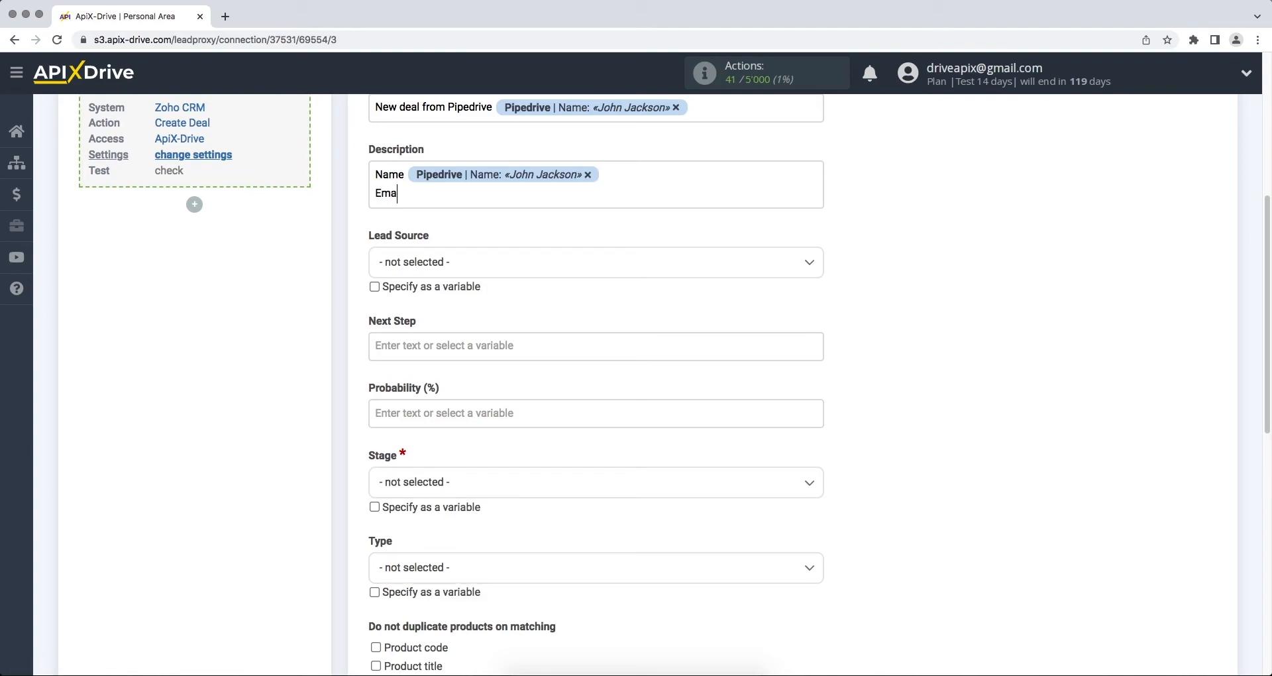
click(505, 193)
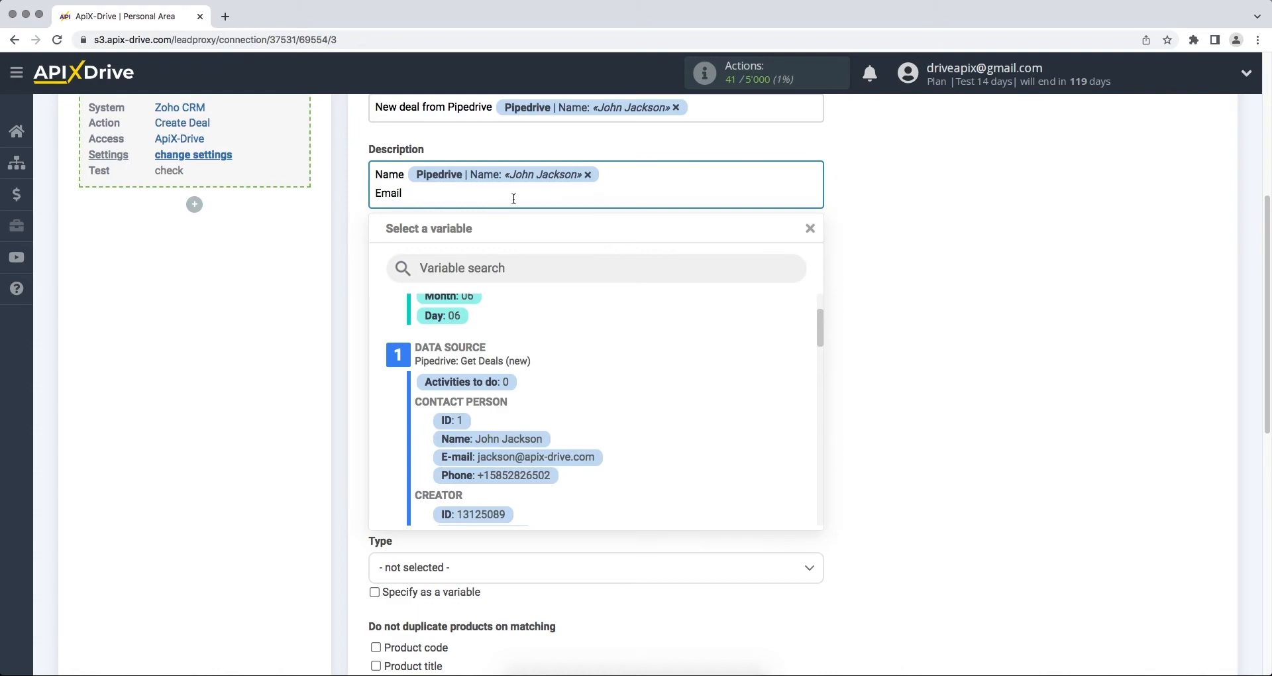
click(515, 463)
Step: Add a 'Phone' line to Description followed by the contact's Phone variable
key(Return)
text(Phone)
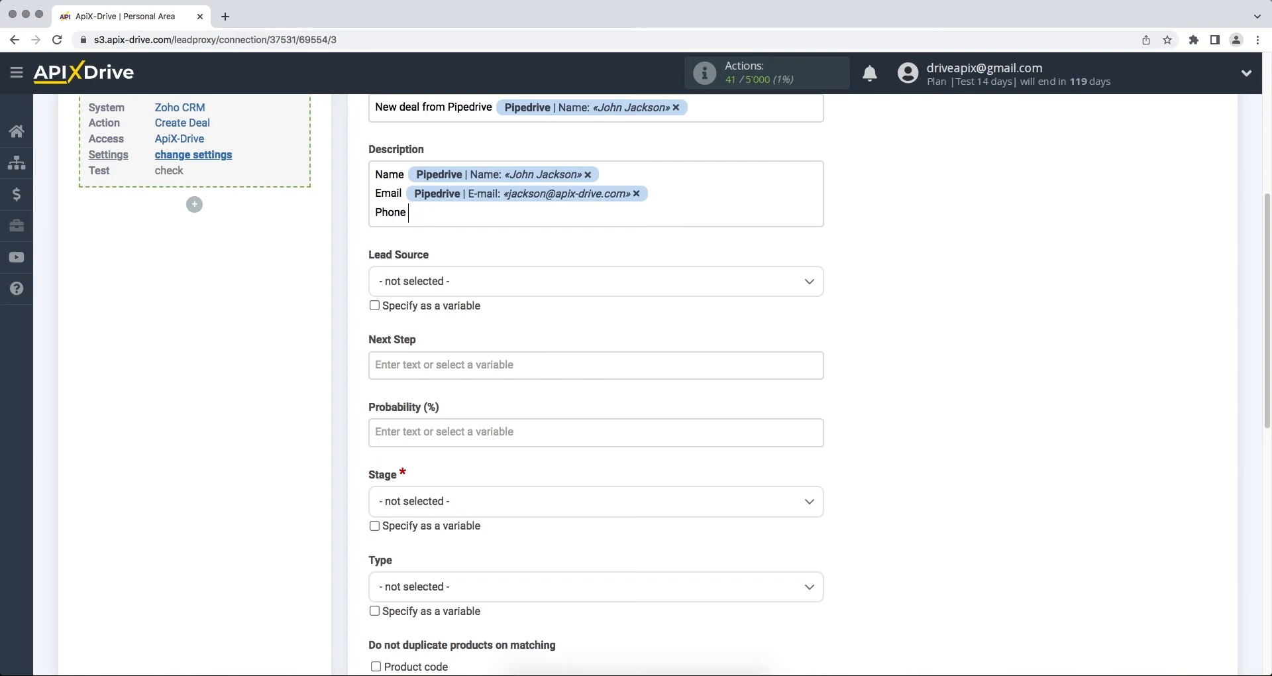
click(489, 214)
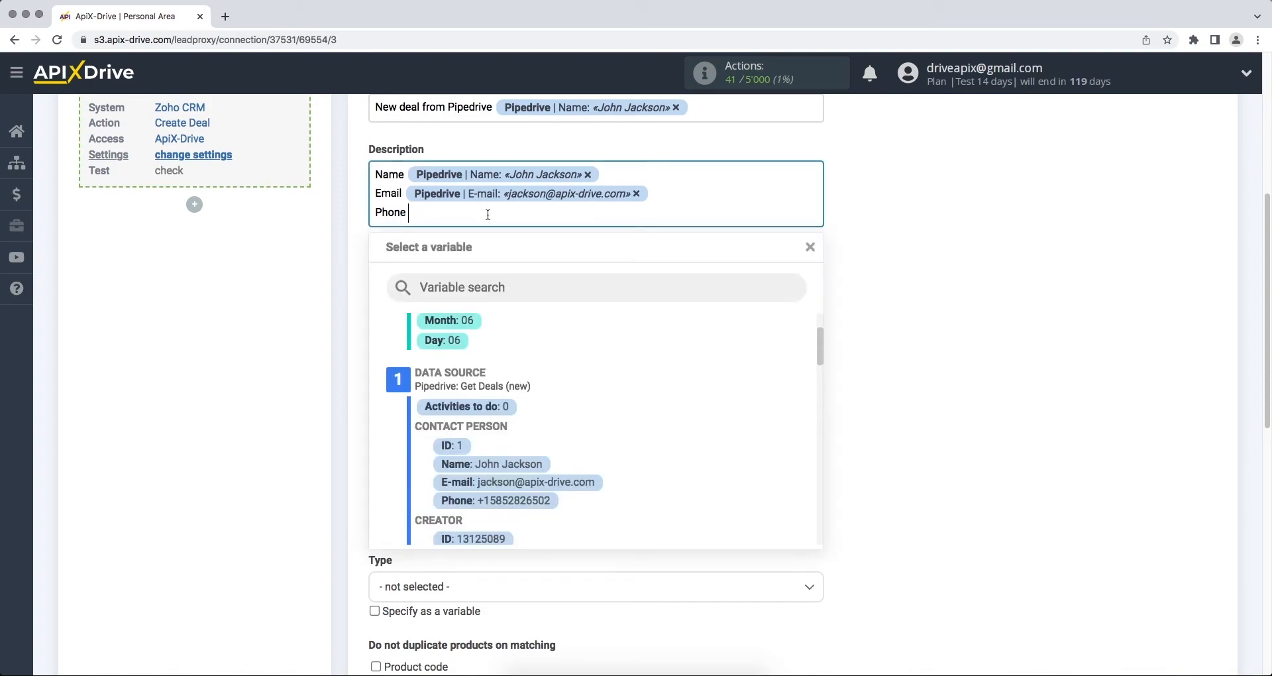
click(509, 501)
click(613, 501)
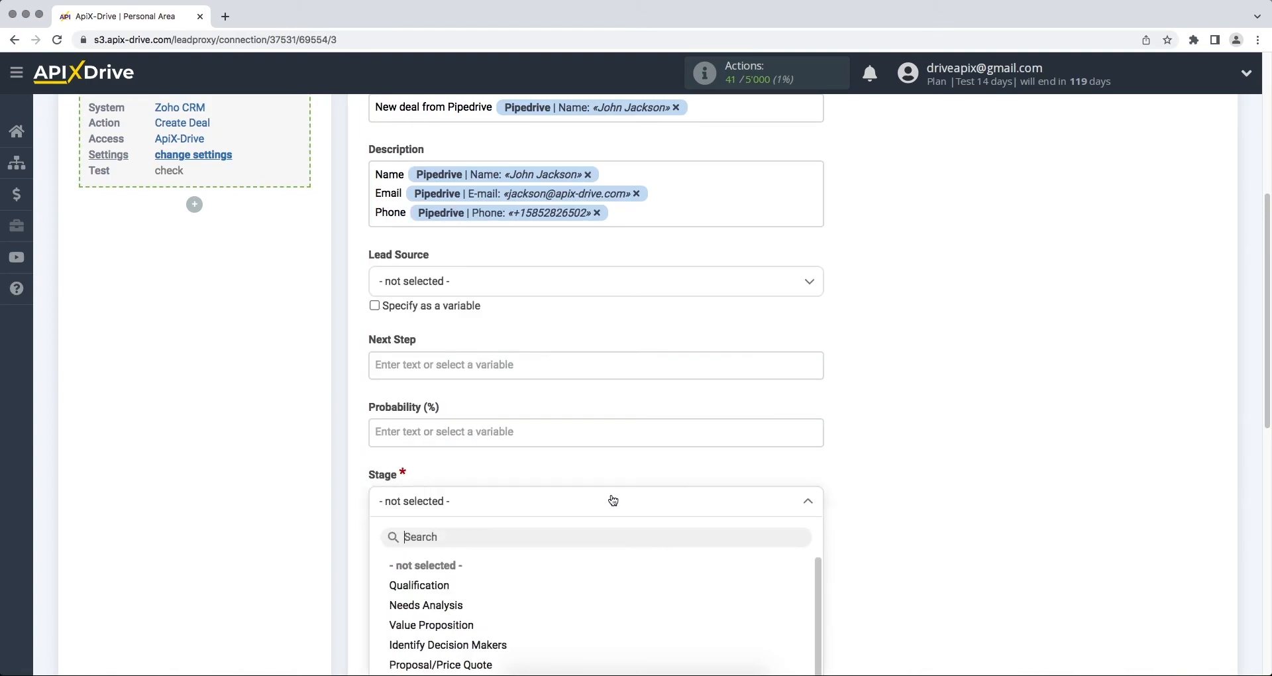
Step: Set Stage to Qualification, map Products to the Pipedrive Title variable (Iphone 13 128 Gb), and continue
click(459, 588)
scroll(459, 588, down, 5)
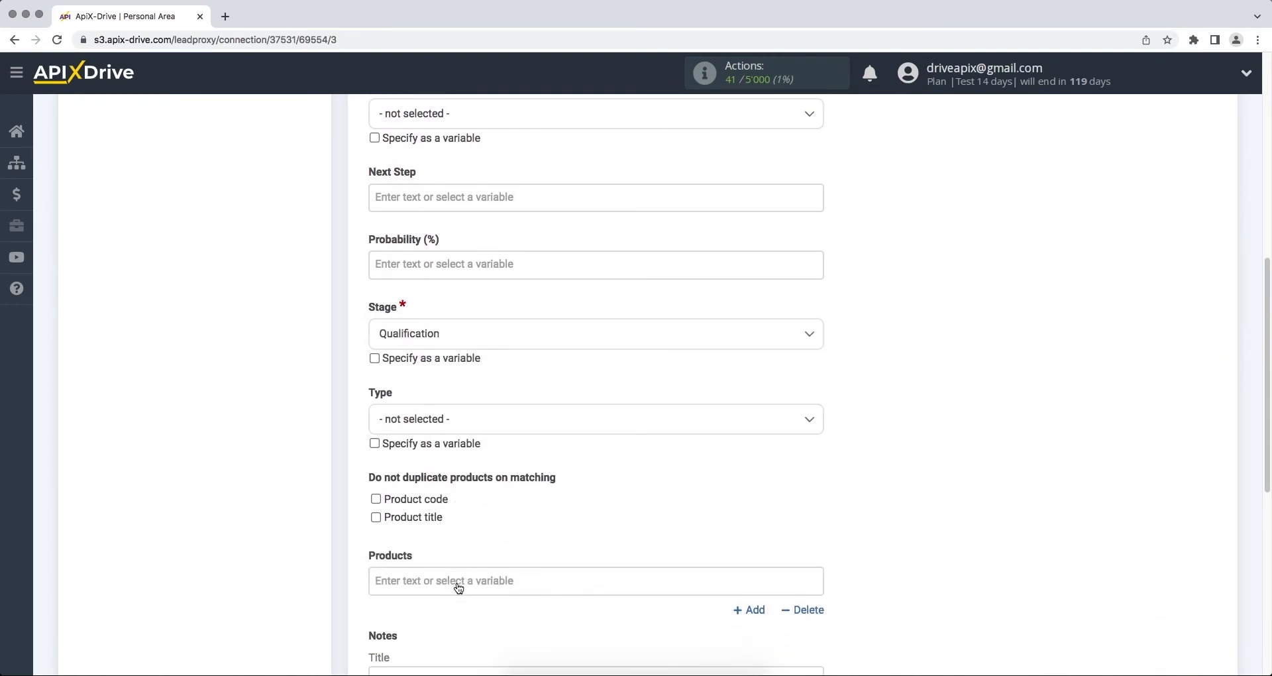
click(496, 477)
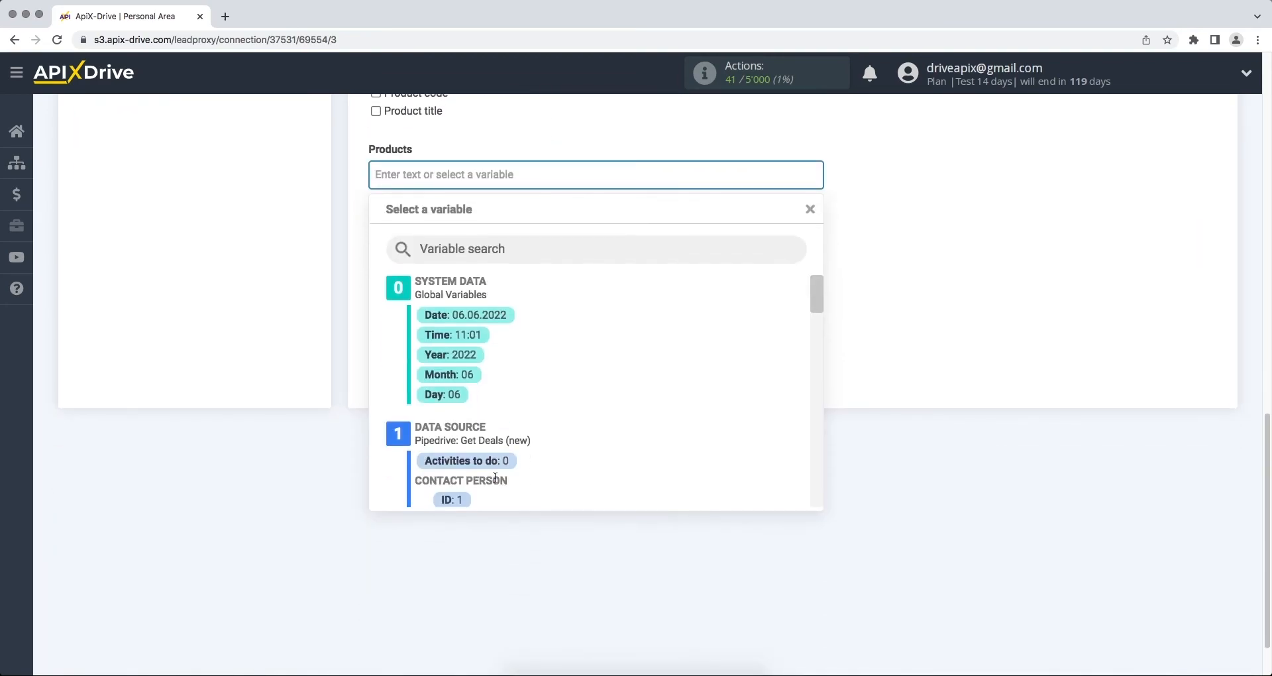
drag(817, 303, 813, 467)
click(555, 375)
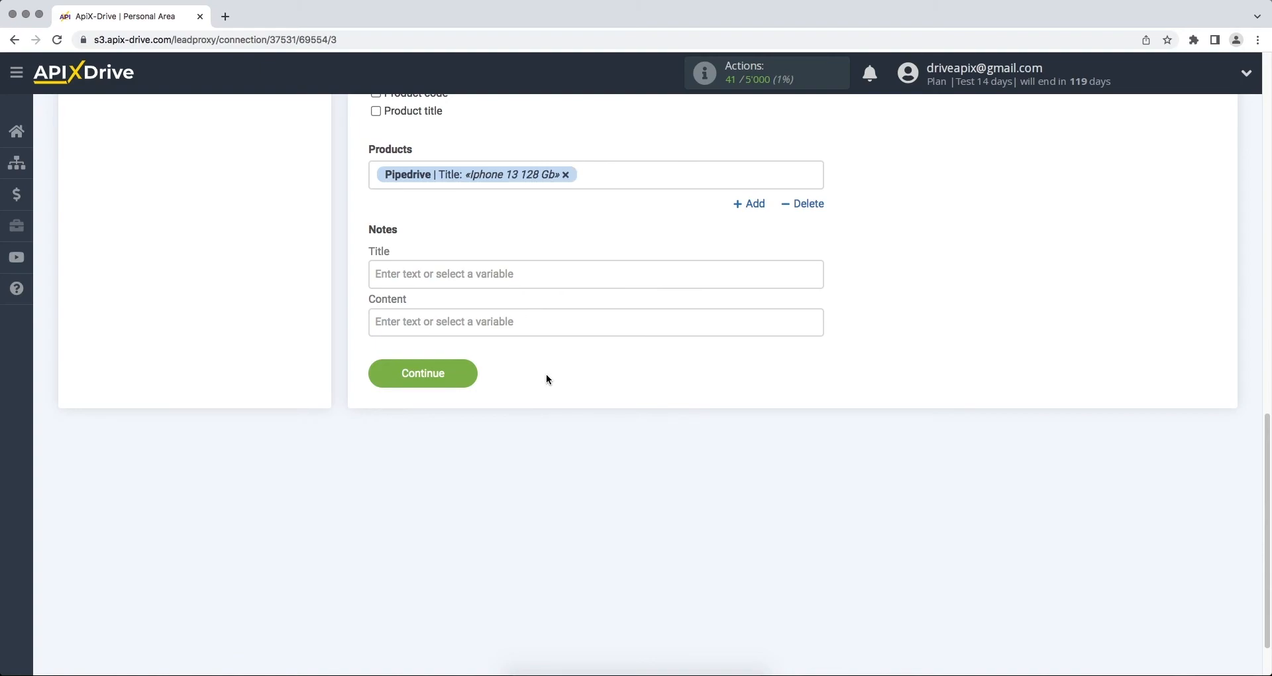
click(386, 373)
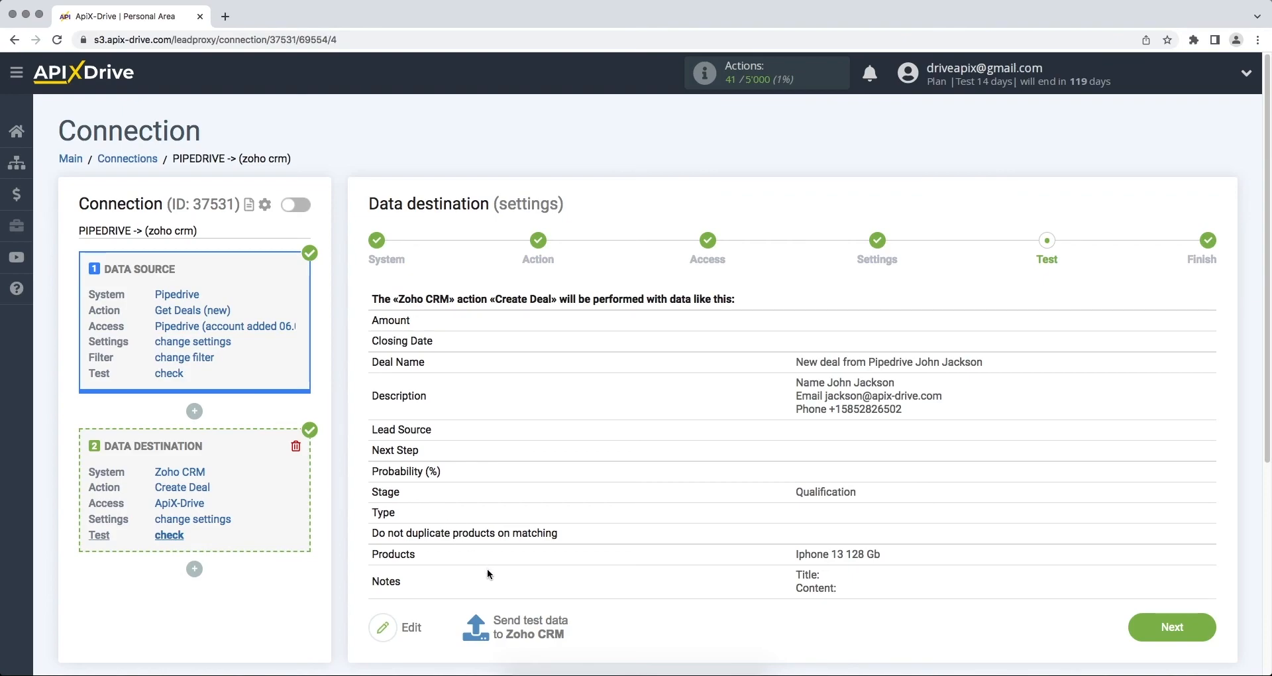
Step: Send test data to Zoho CRM to create the test deal
click(506, 625)
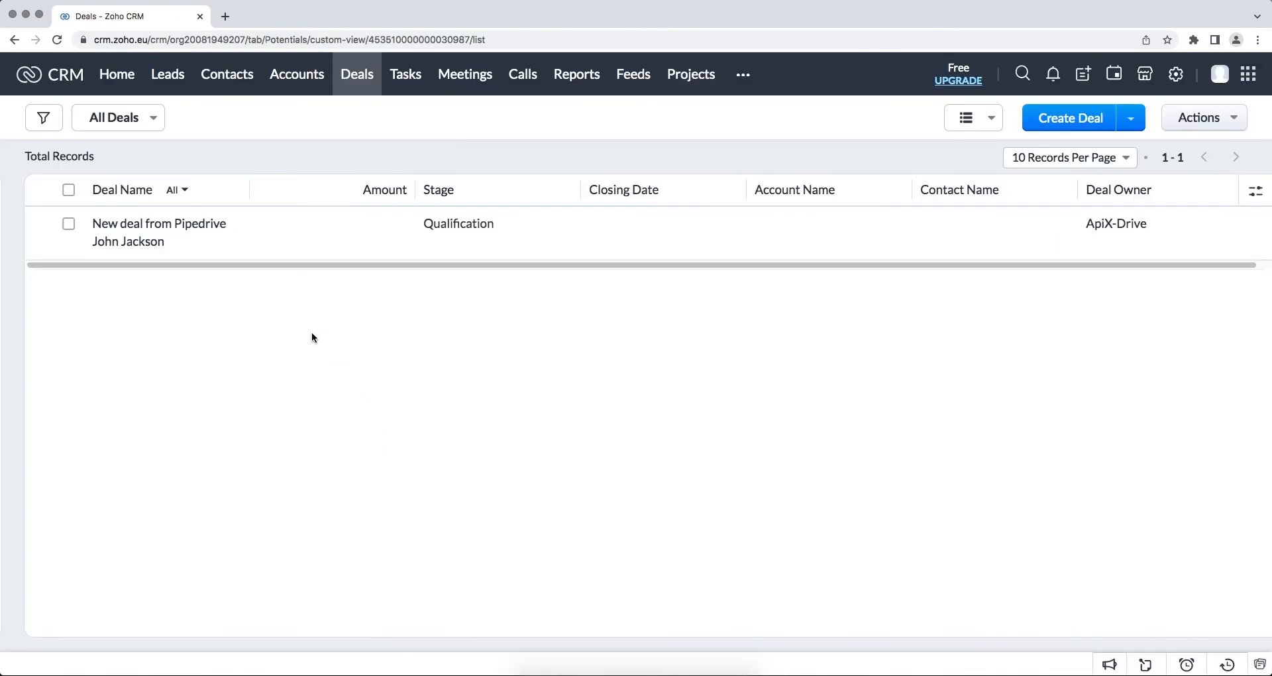
Step: Open the 'New deal from Pipedrive' deal record in Zoho CRM and review its details
click(200, 227)
scroll(258, 372, down, 6)
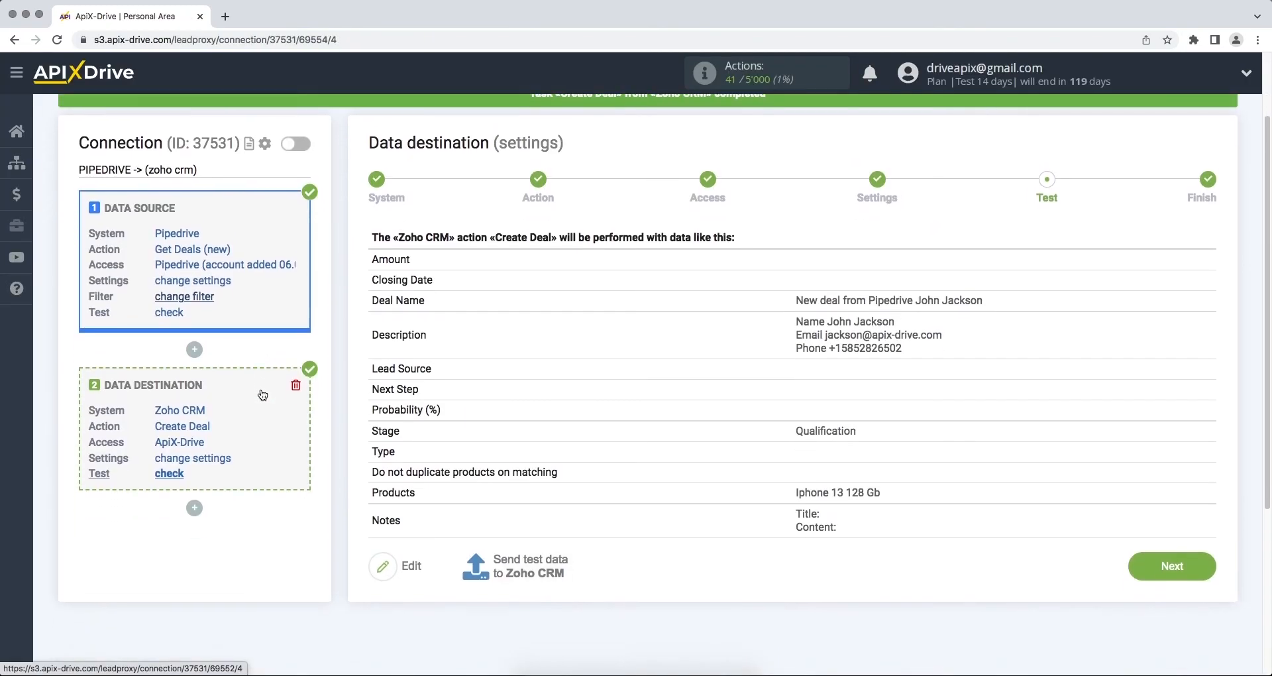
Step: Move past the Test step to complete the destination setup
click(1137, 554)
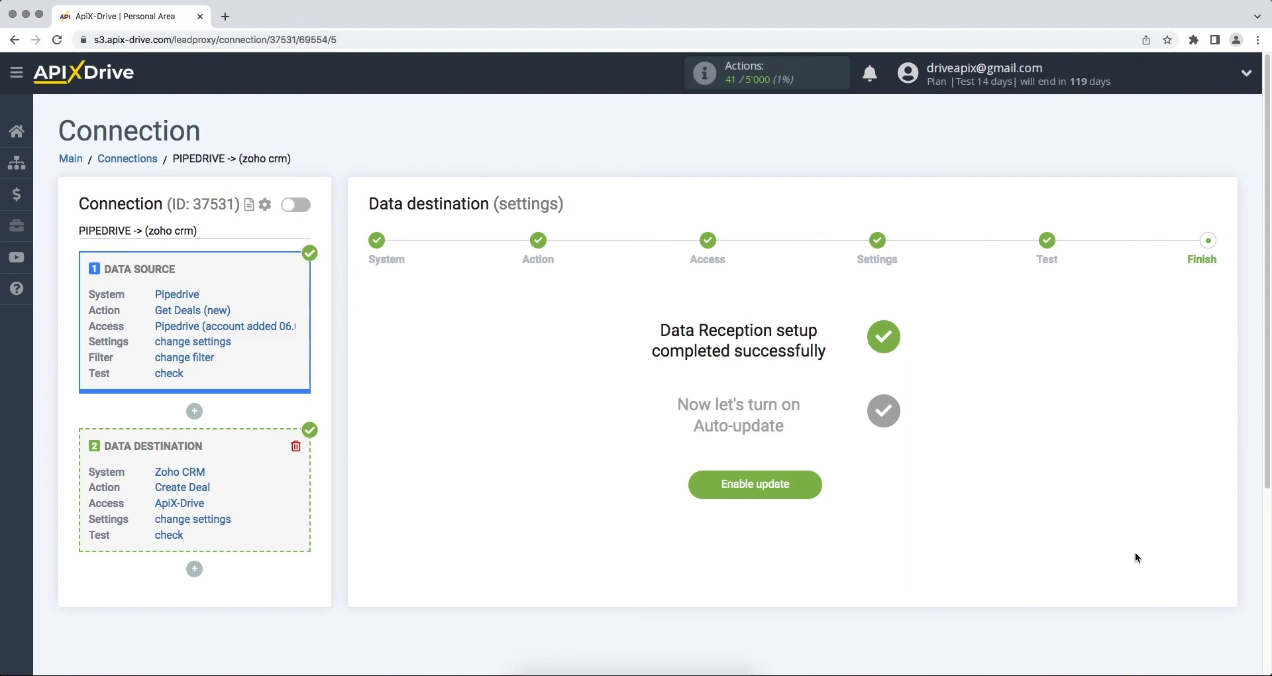
Step: Enable auto-update for the connection and set its update interval to 5 minutes
click(694, 490)
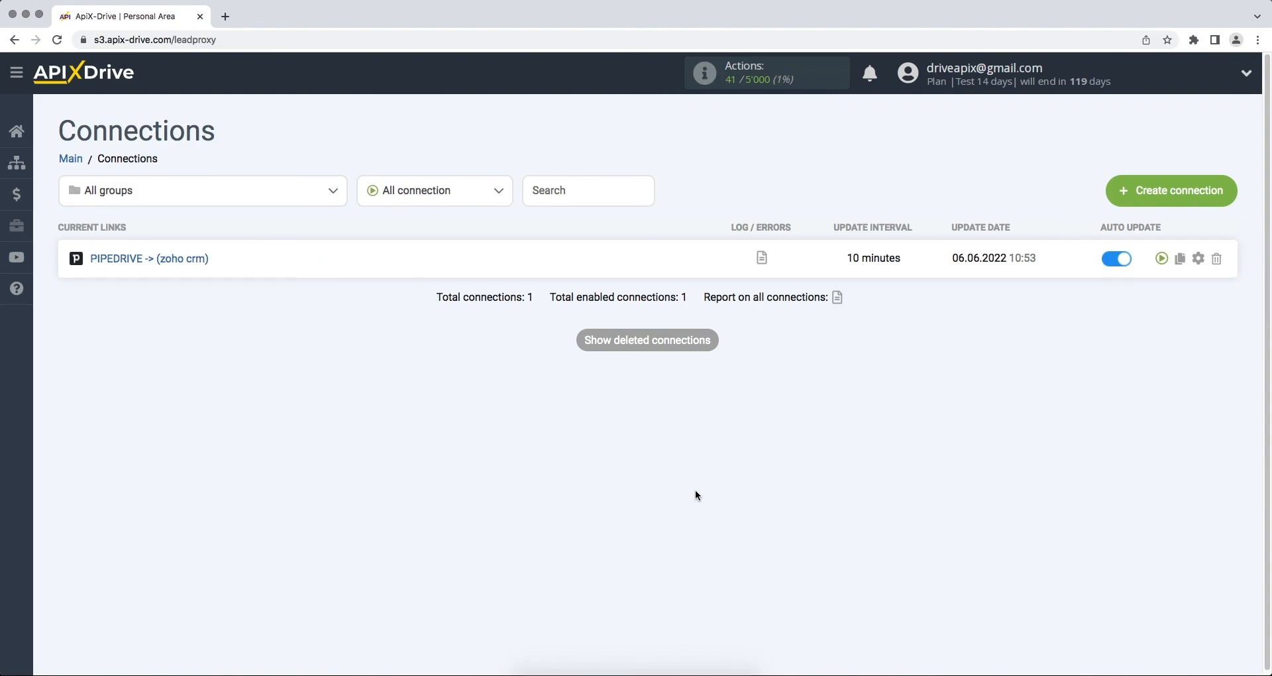
click(1199, 258)
click(762, 372)
click(762, 368)
click(604, 464)
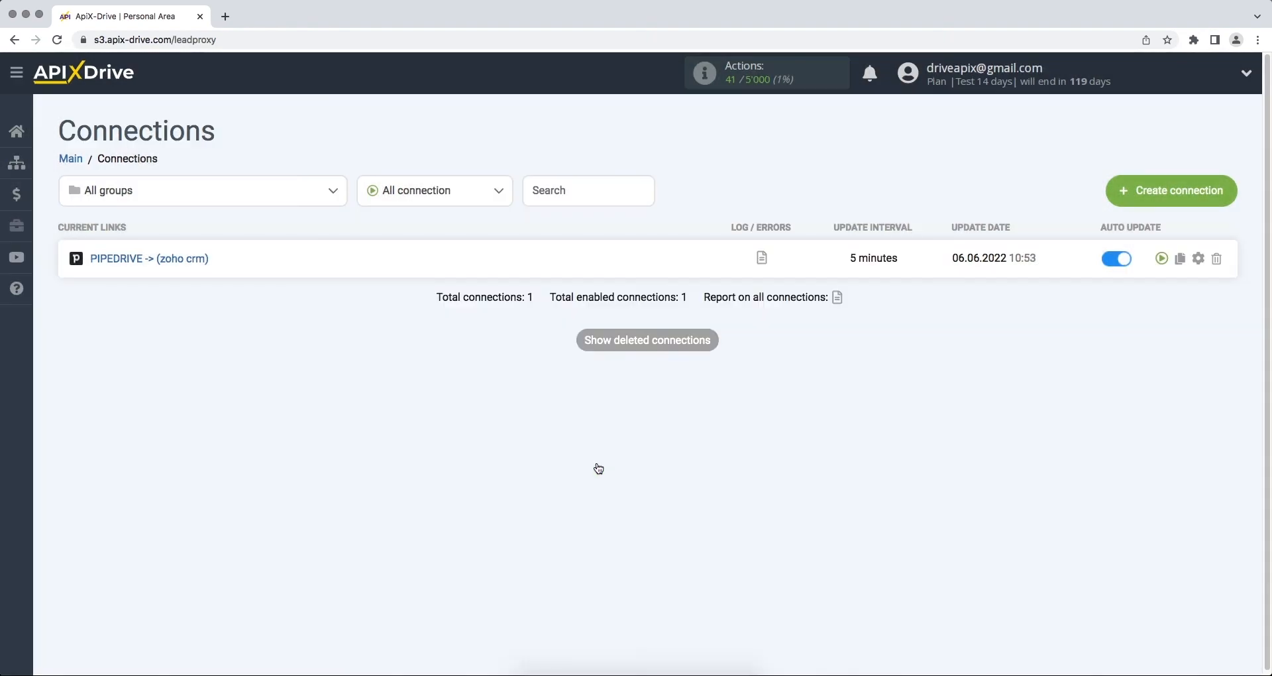